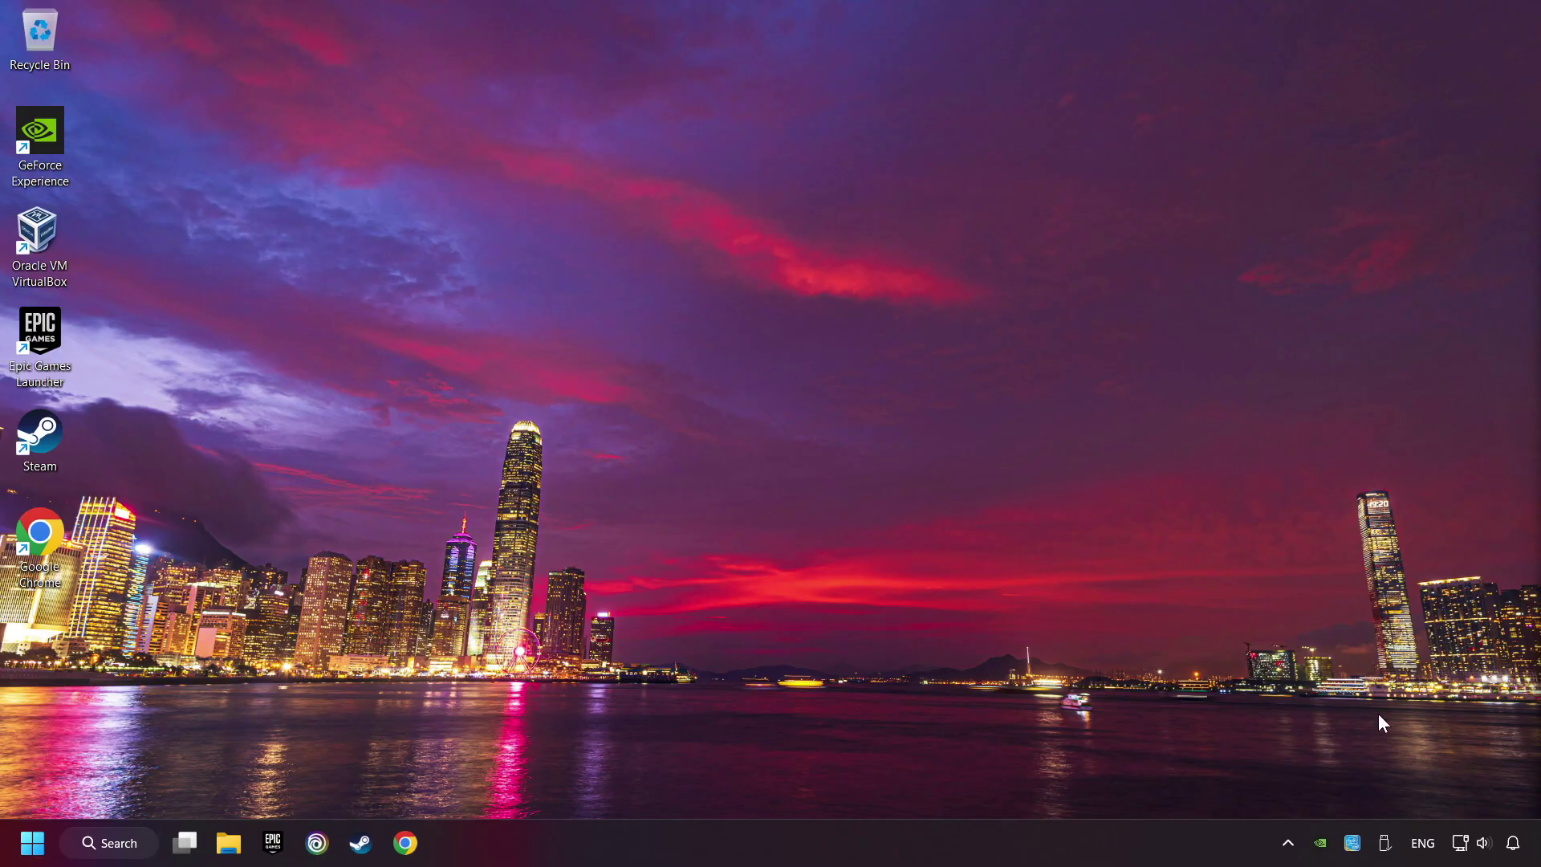
- Turn on Set time zone automatically and Set time automatically, sync the clock now, and close Settings
right_click(1515, 845)
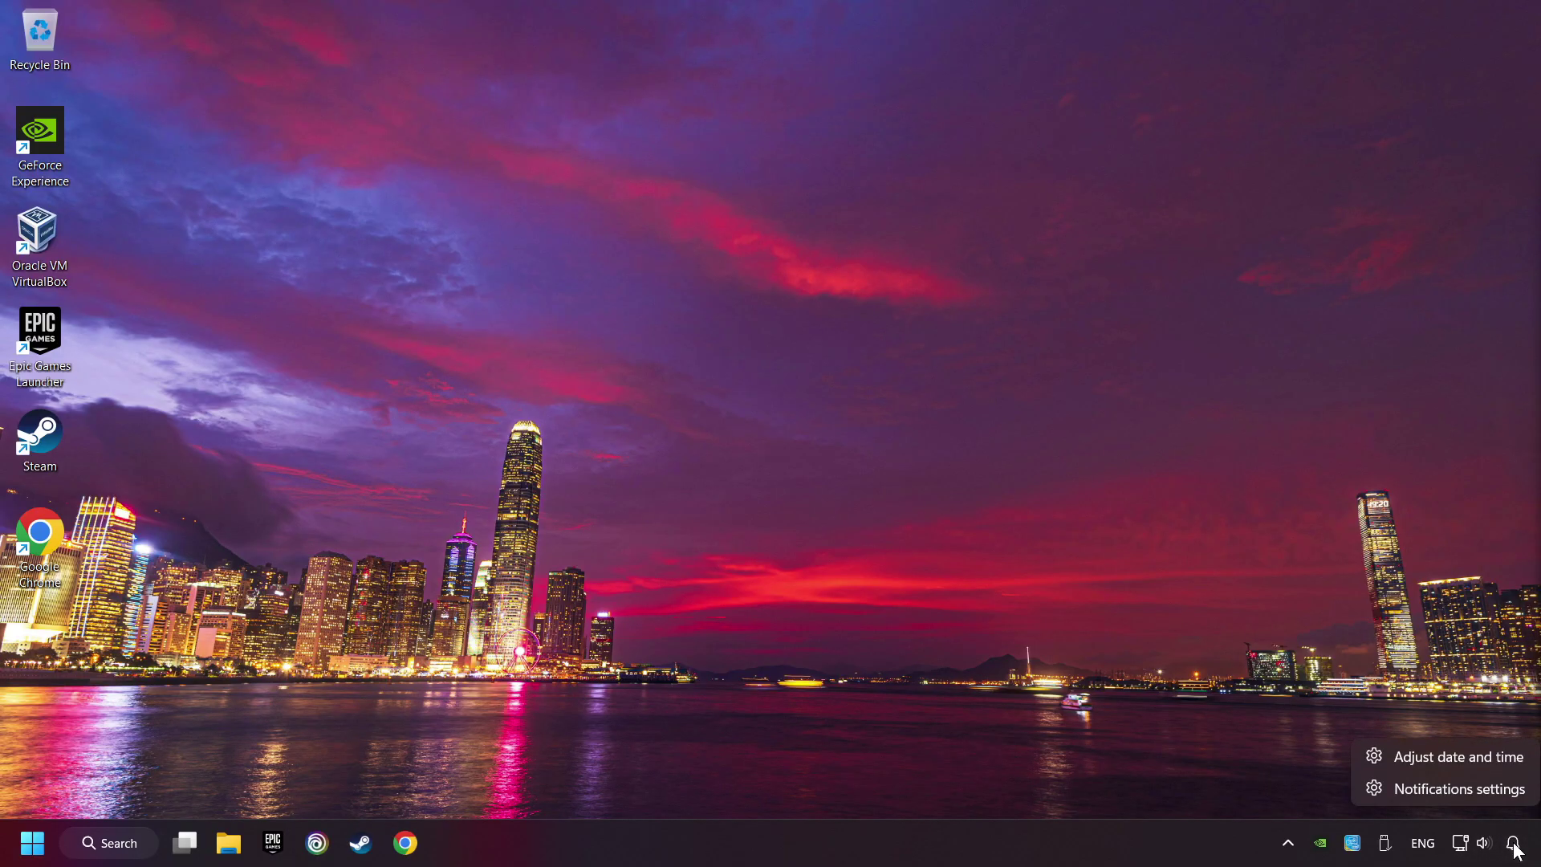
left_click(1519, 766)
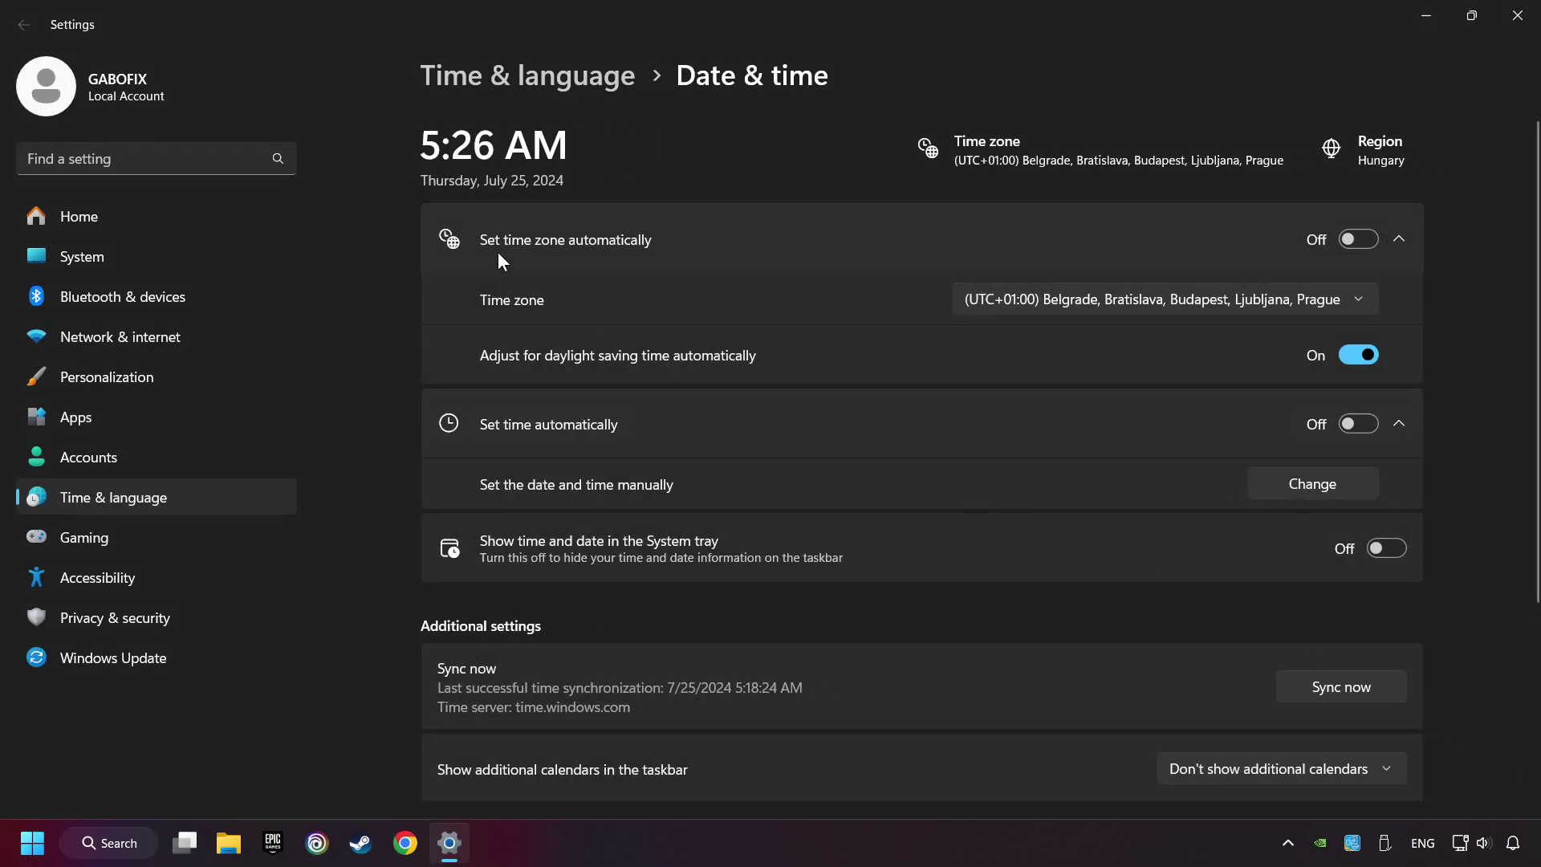
left_click(1357, 239)
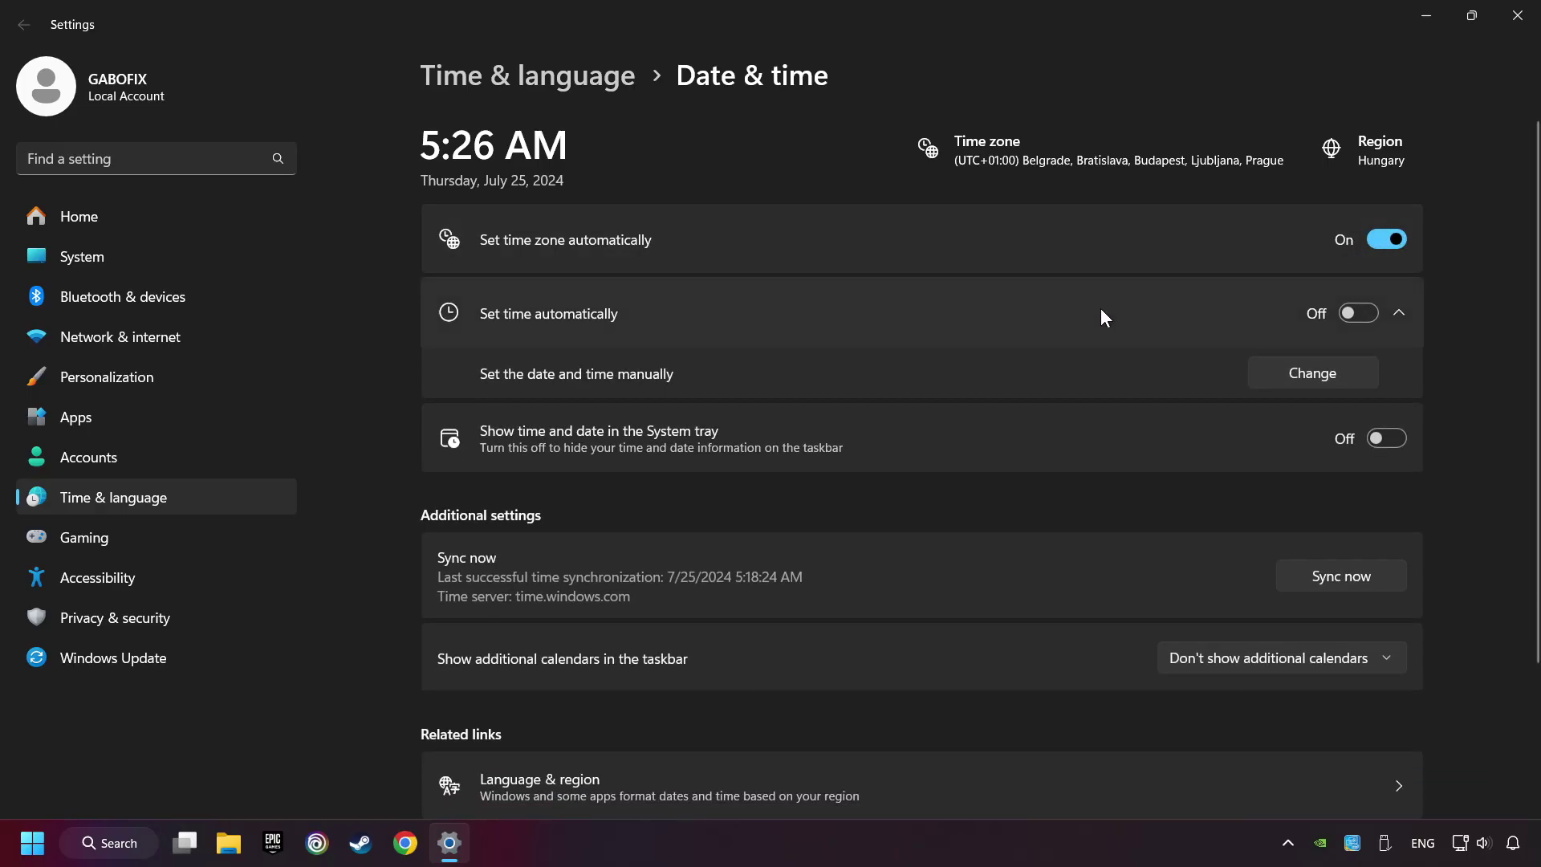
left_click(1365, 313)
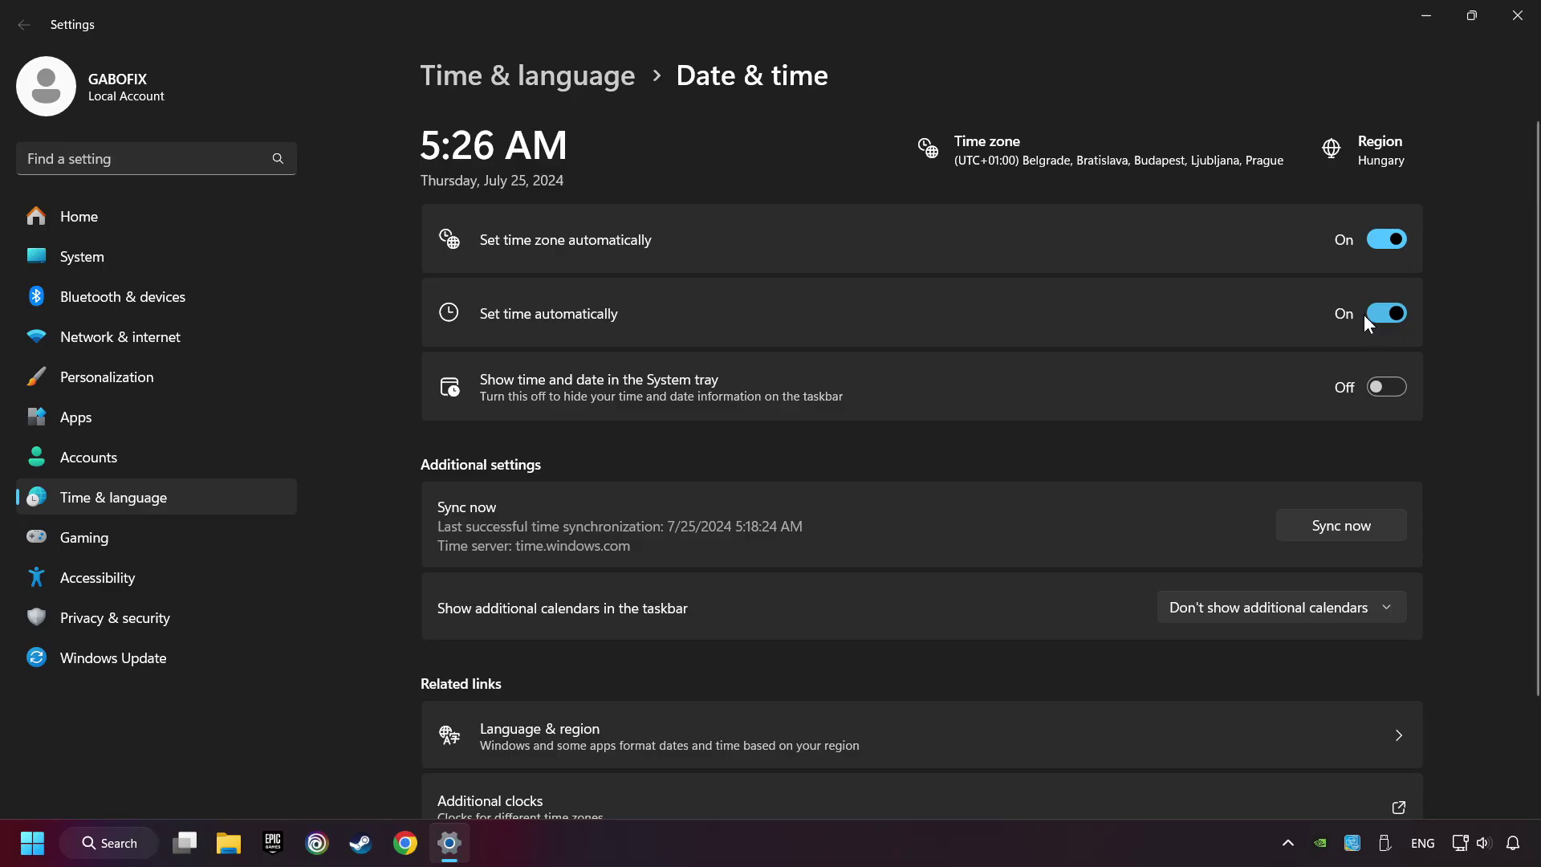
left_click(1384, 535)
left_click(1513, 27)
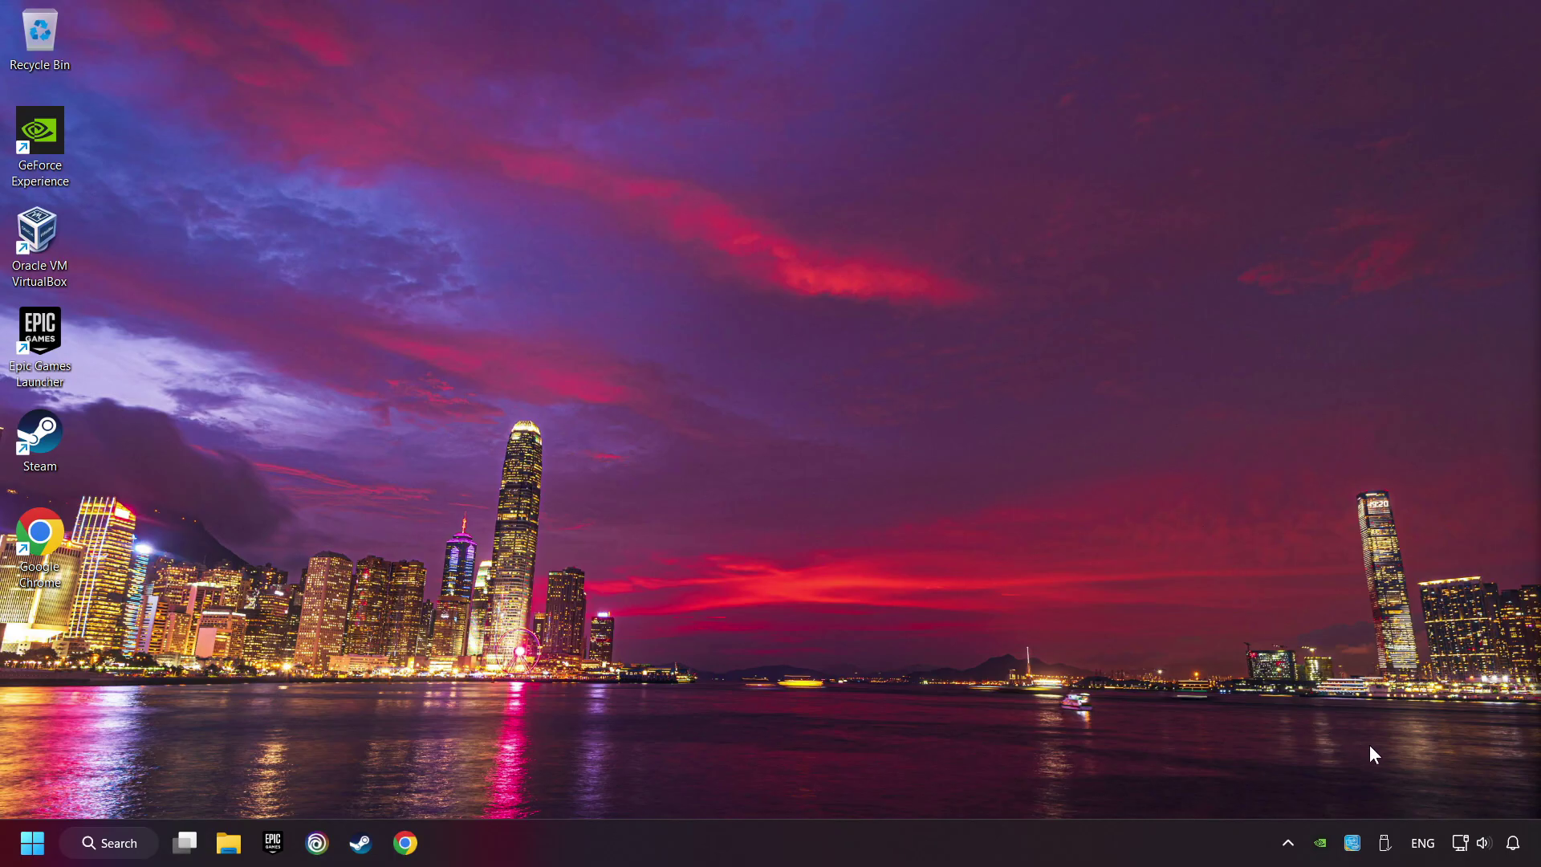
- Save the manual proxy server setting as Off in Network and Internet settings, then close Settings
right_click(1461, 843)
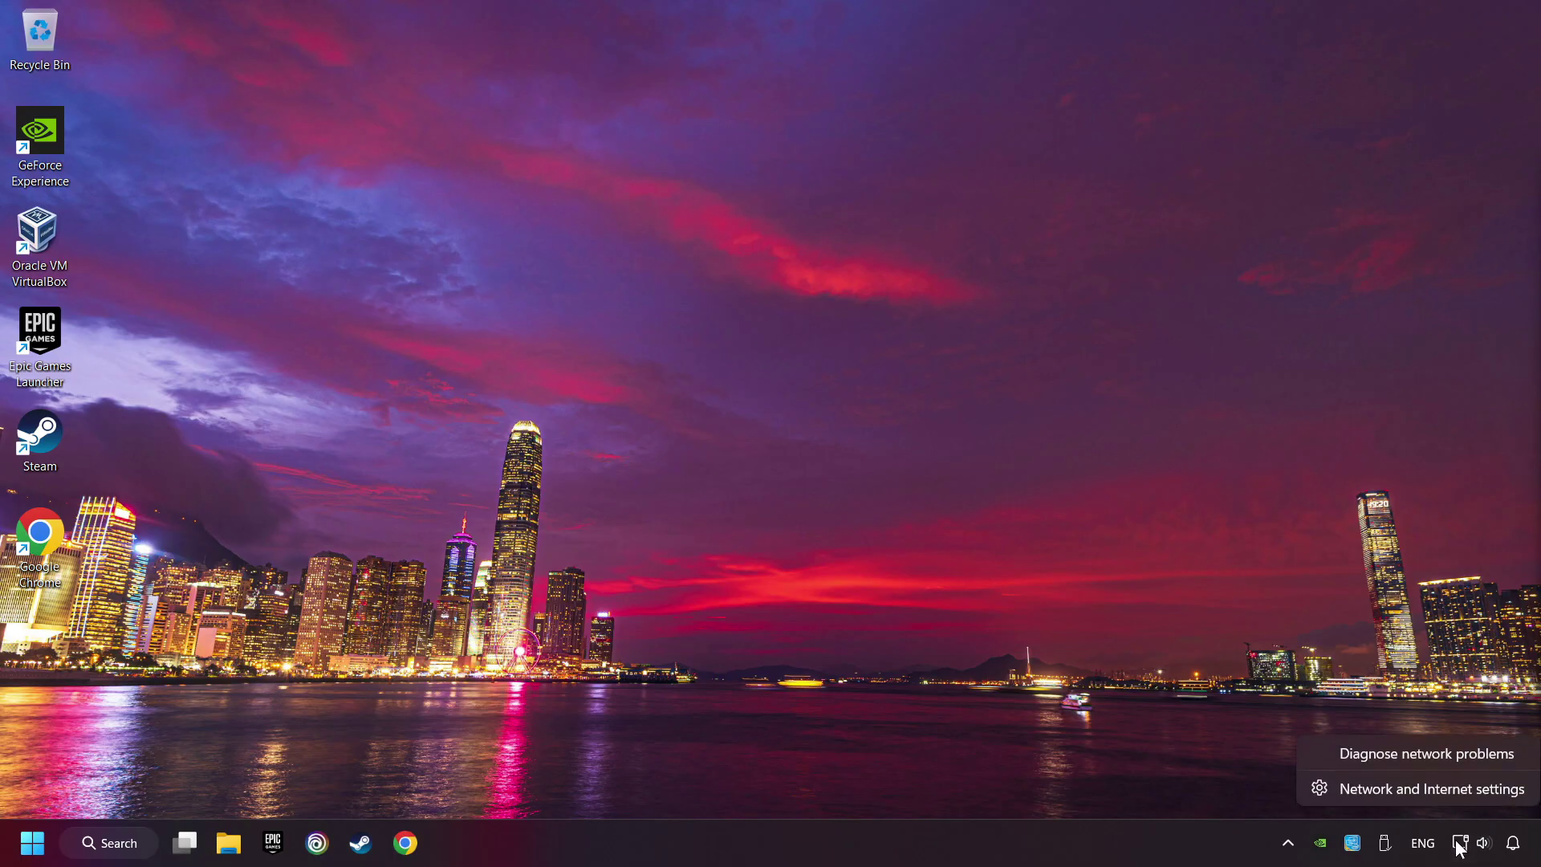
left_click(1467, 788)
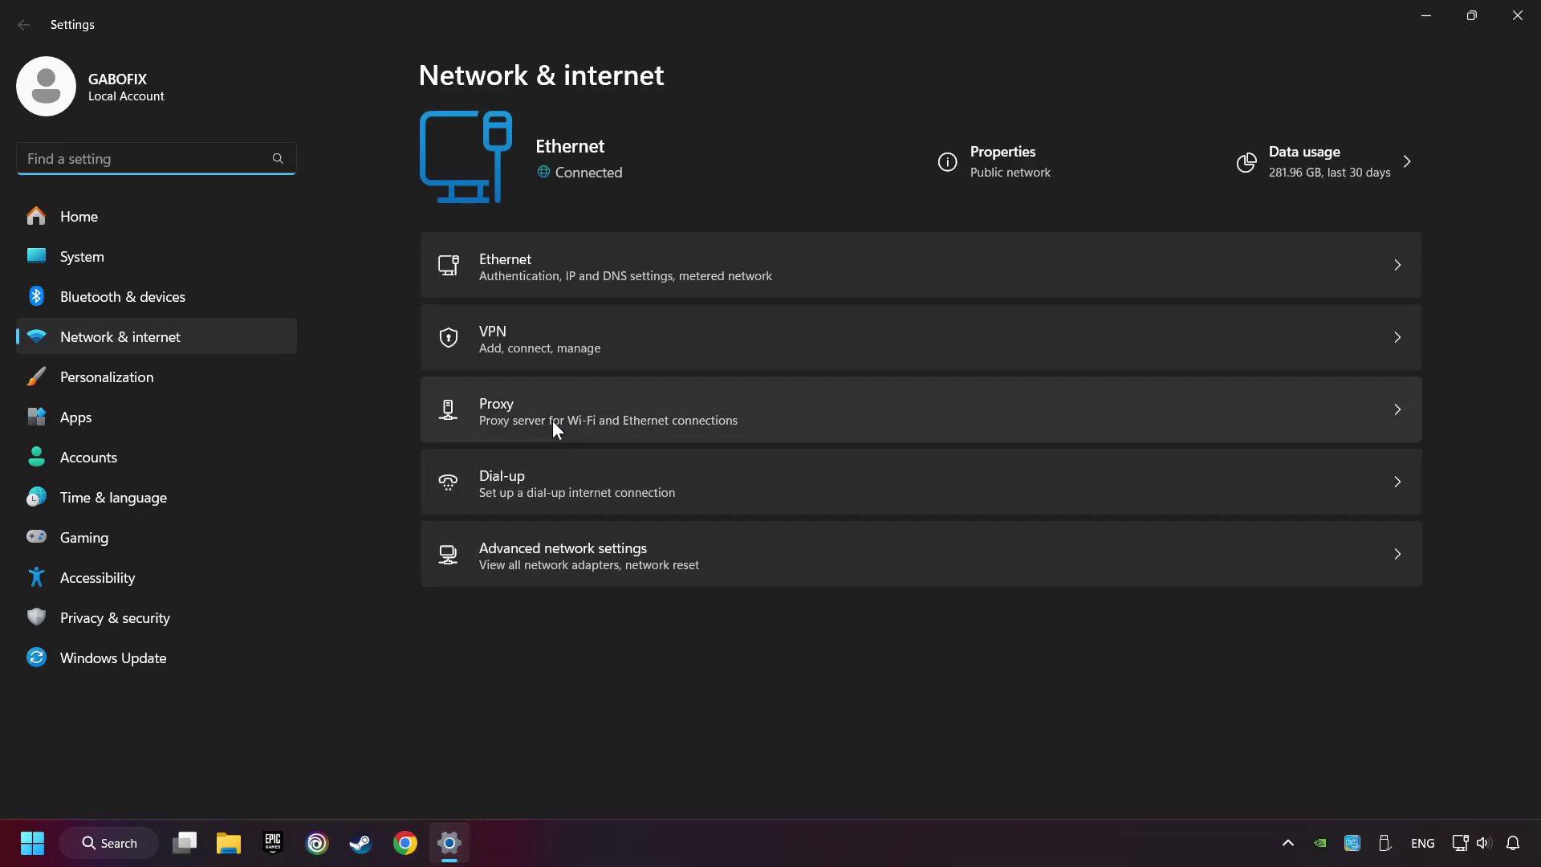
left_click(809, 416)
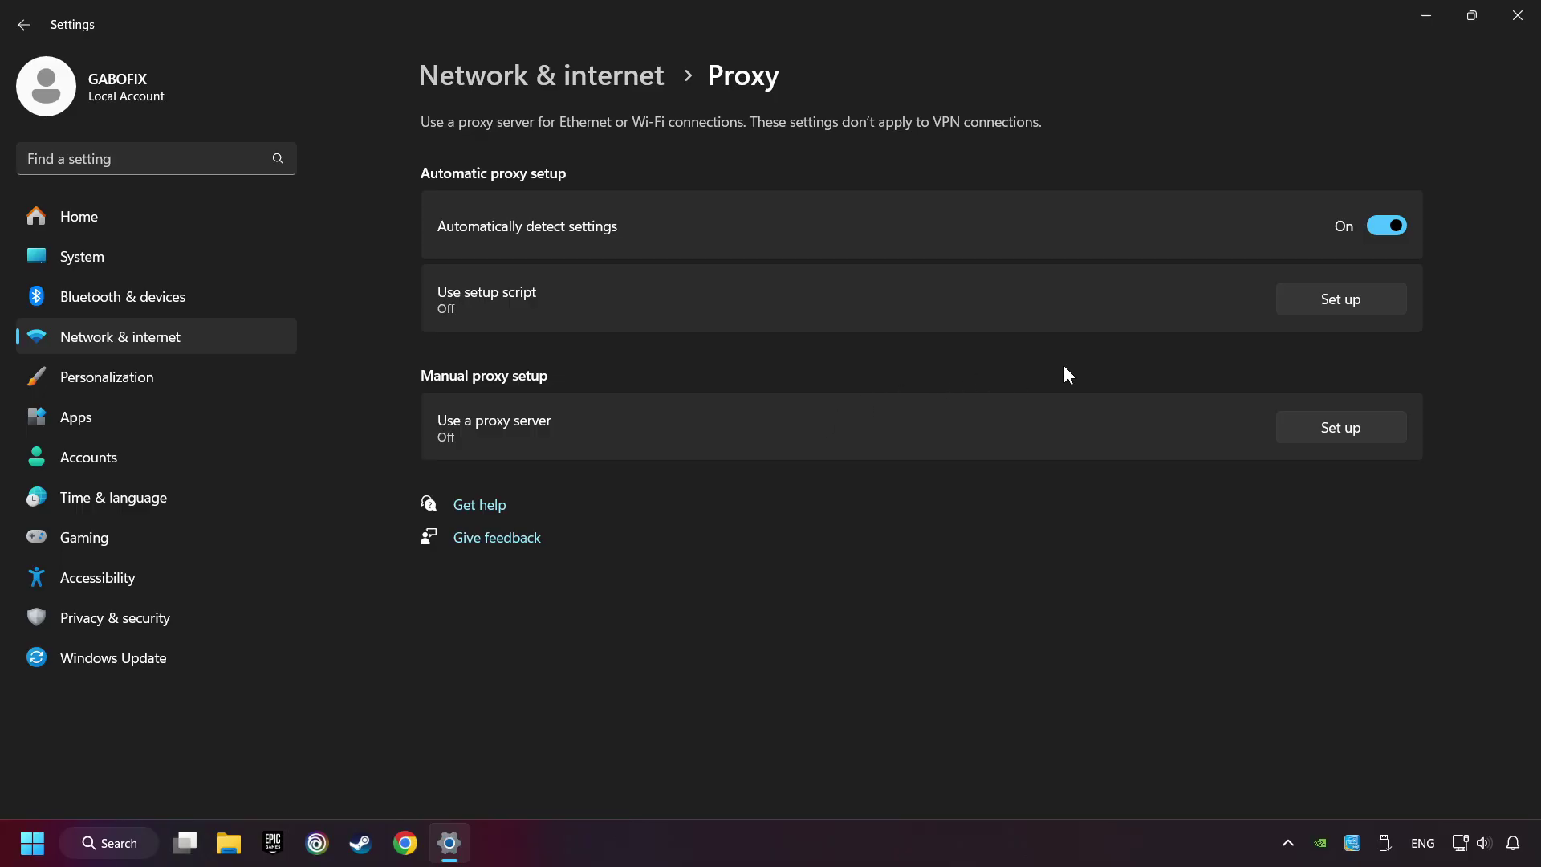
left_click(1342, 435)
left_click(549, 277)
left_click(546, 277)
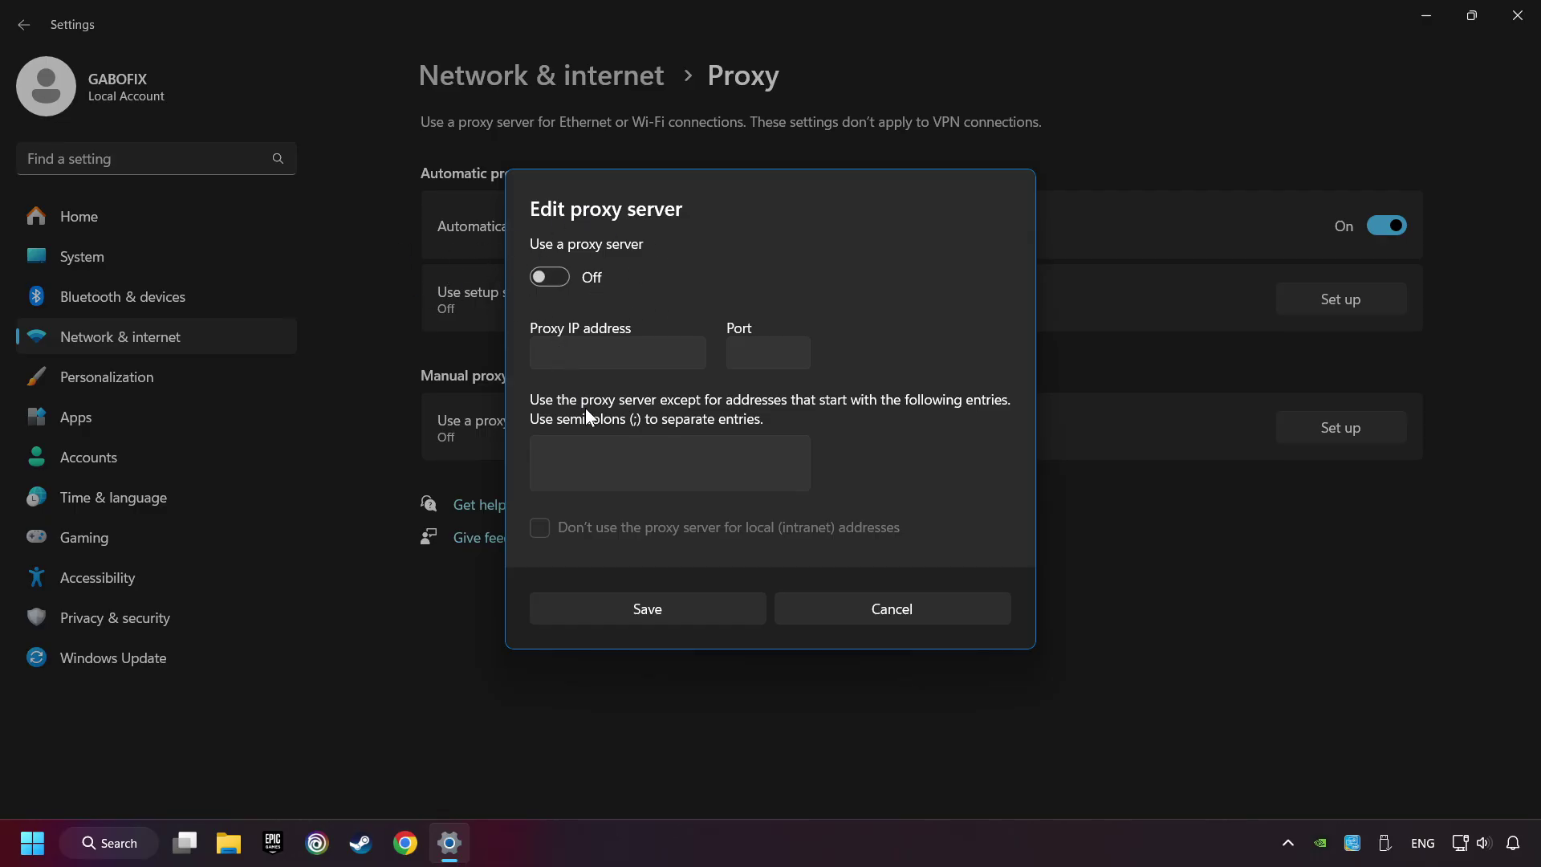
left_click(678, 611)
left_click(1518, 17)
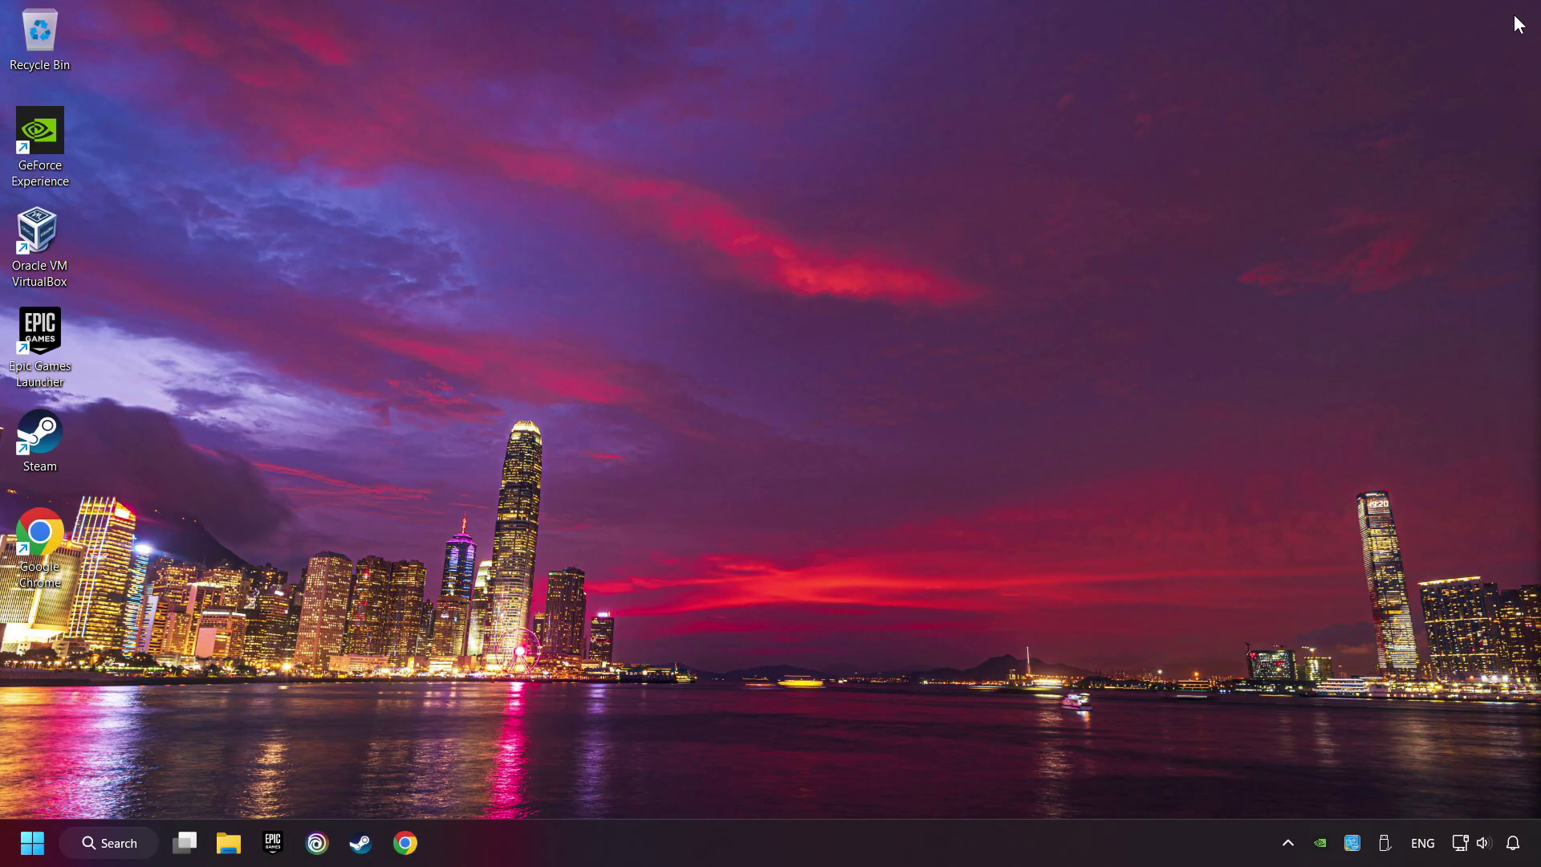
- Launch Command Prompt as administrator at the top left, with commands.txt placed beside it
left_click(128, 854)
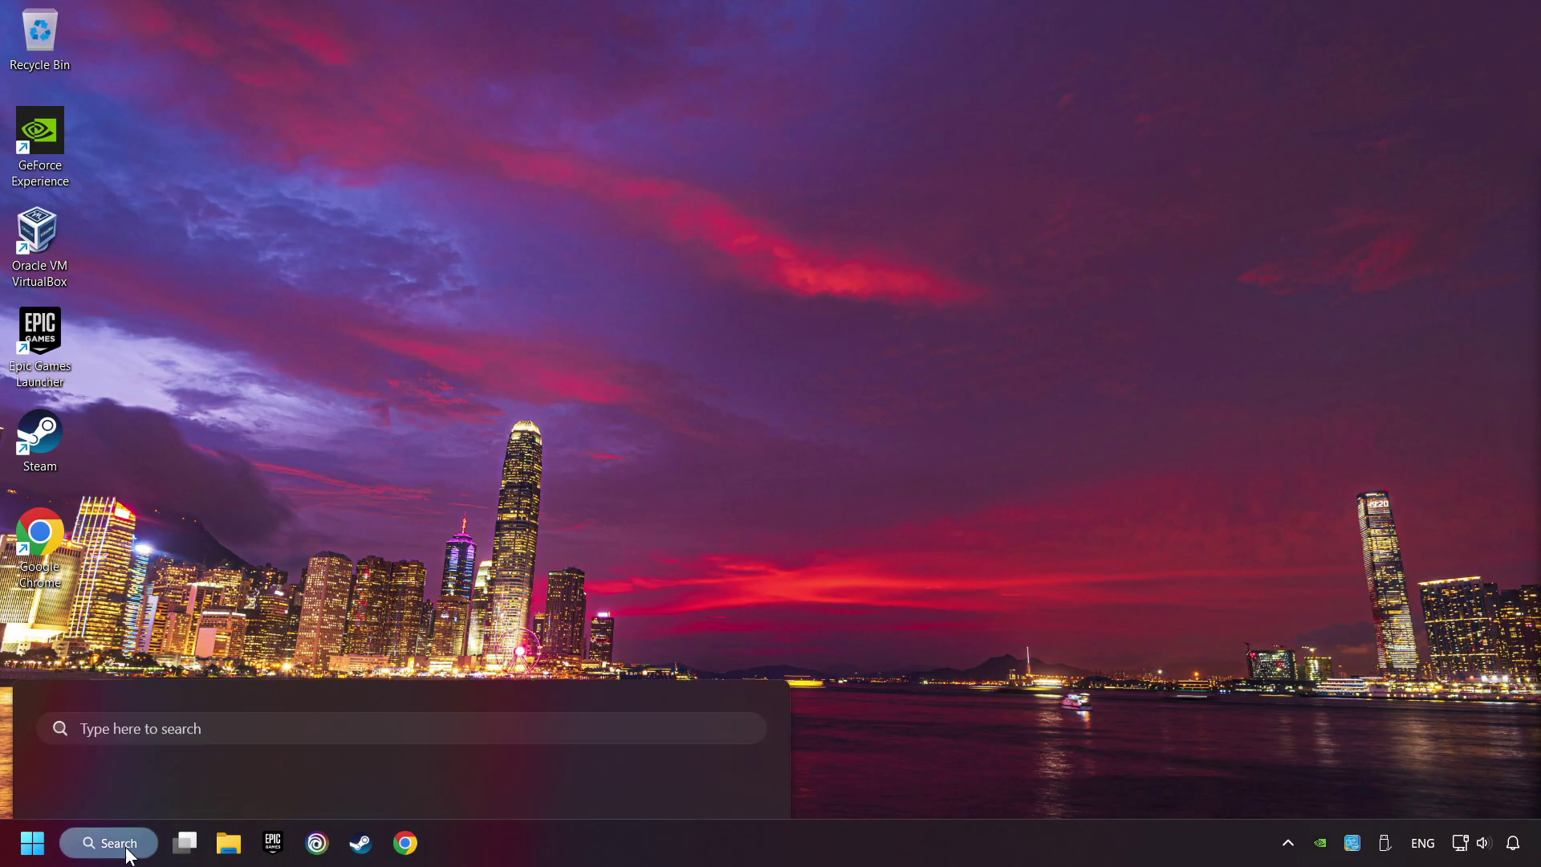
type("cmd")
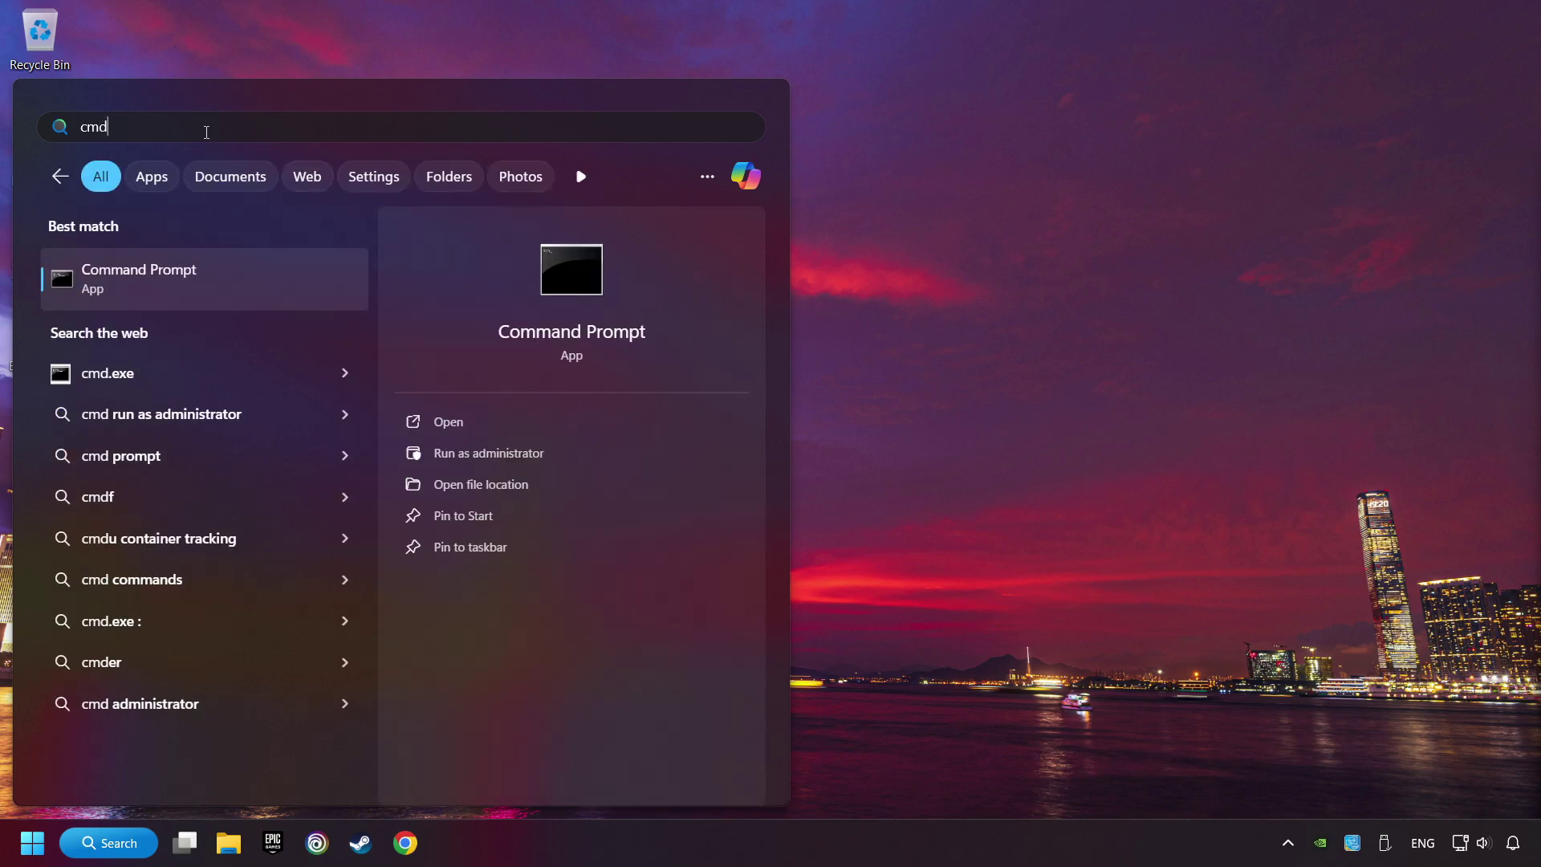
right_click(275, 273)
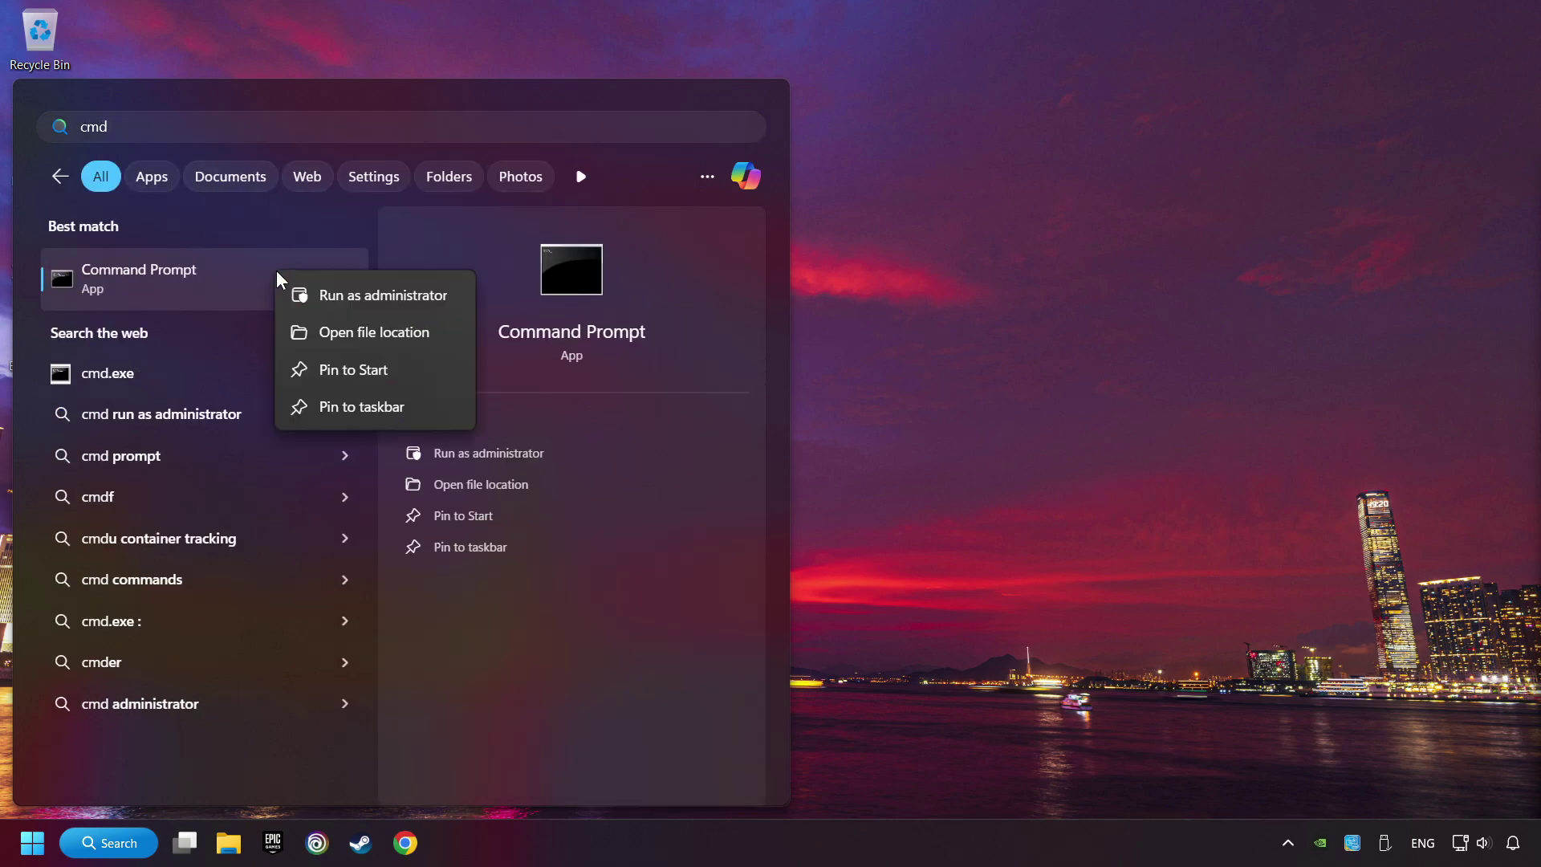
left_click(363, 297)
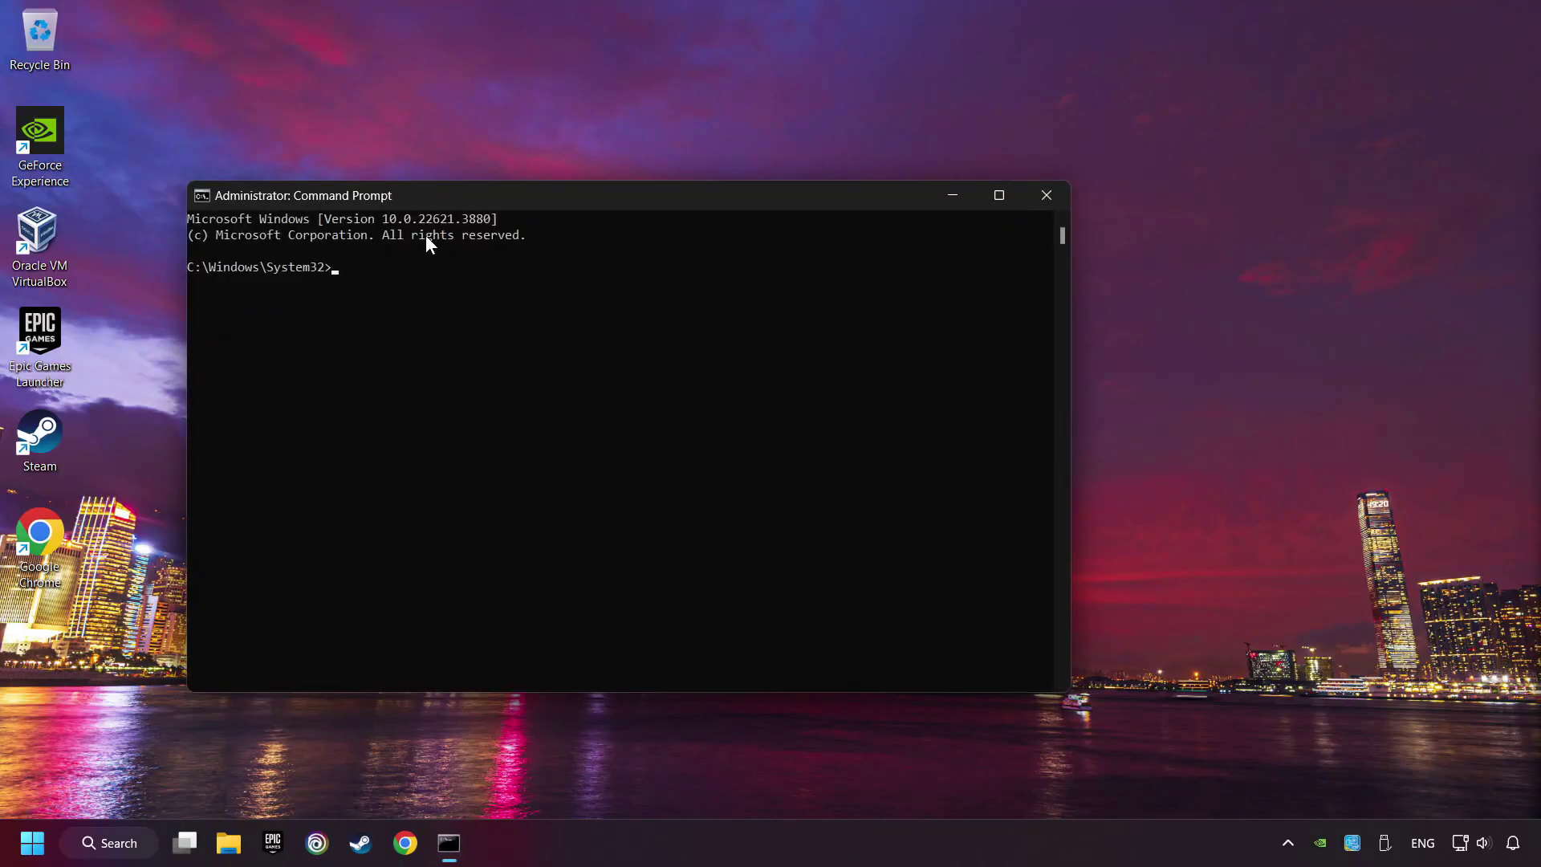
left_click_drag(429, 175, 285, 25)
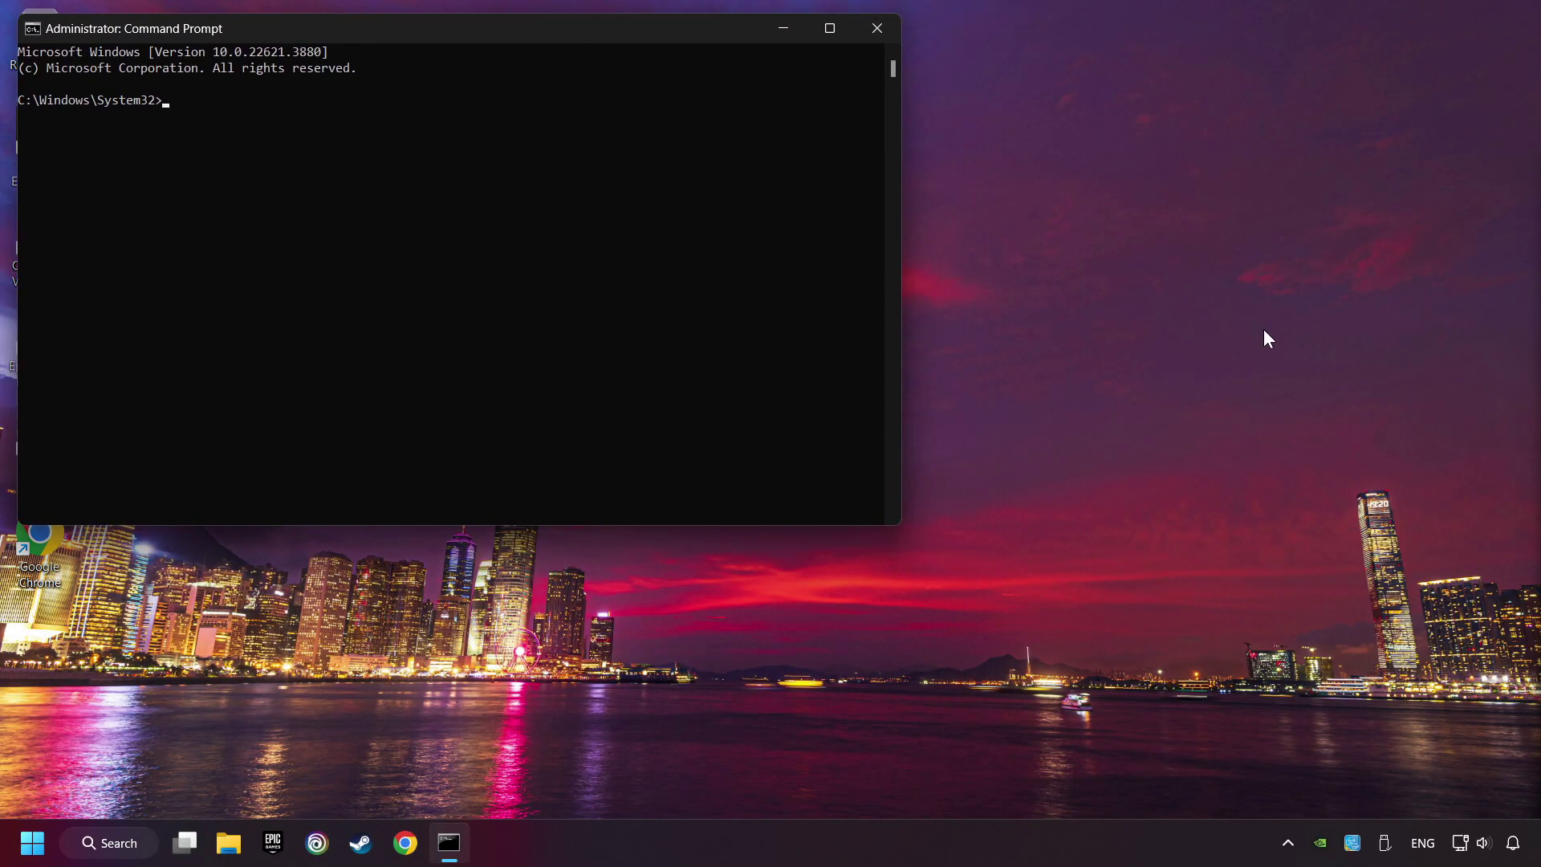
left_click_drag(1429, 546, 1165, 474)
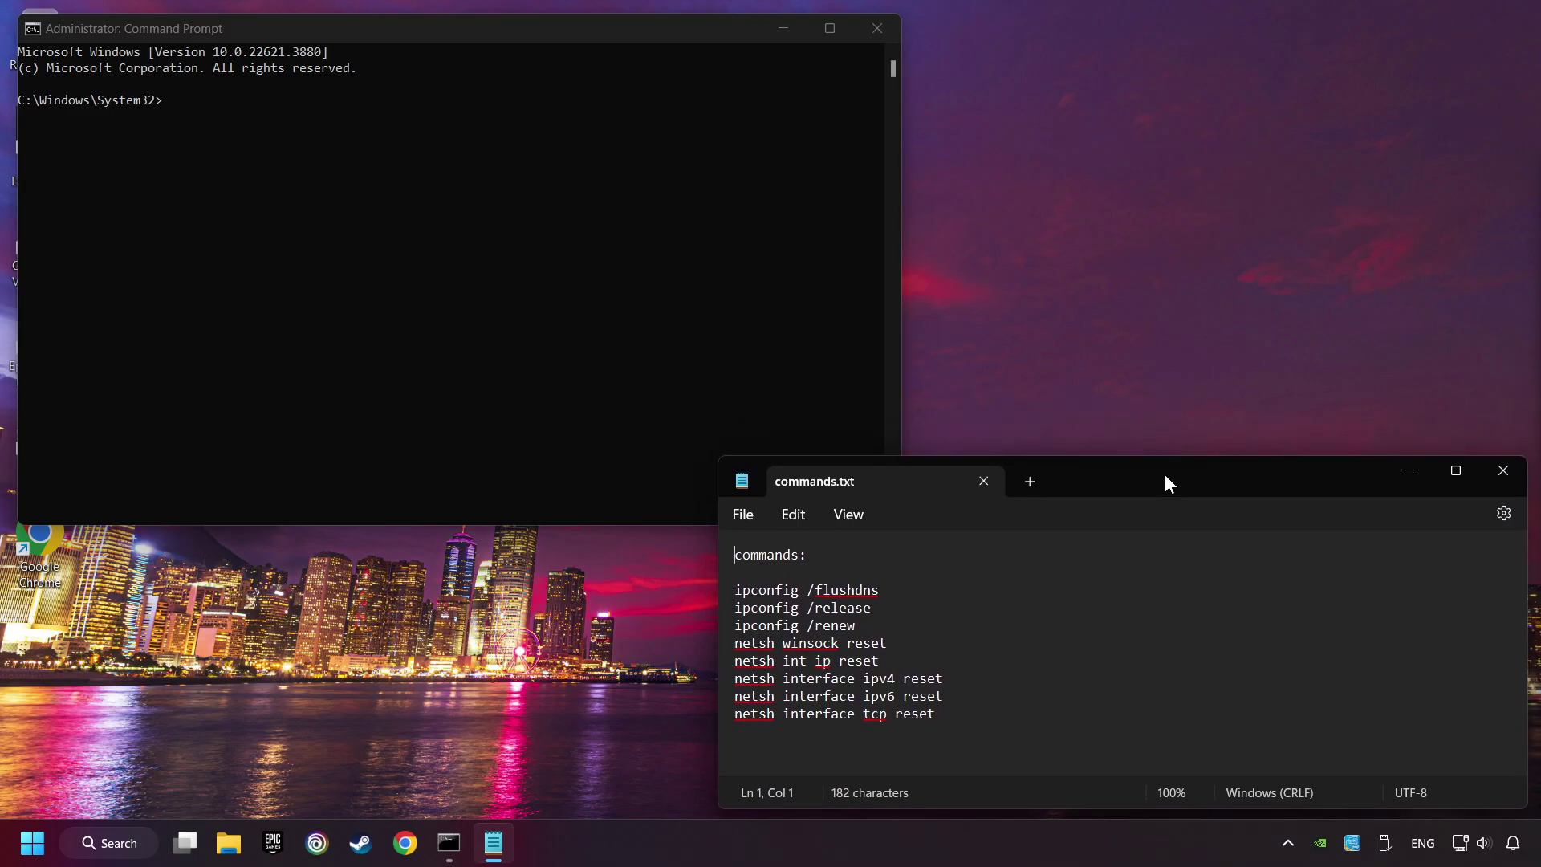
- Run ipconfig /flushdns, ipconfig /release and ipconfig /renew in the admin Command Prompt
left_click_drag(895, 592, 716, 590)
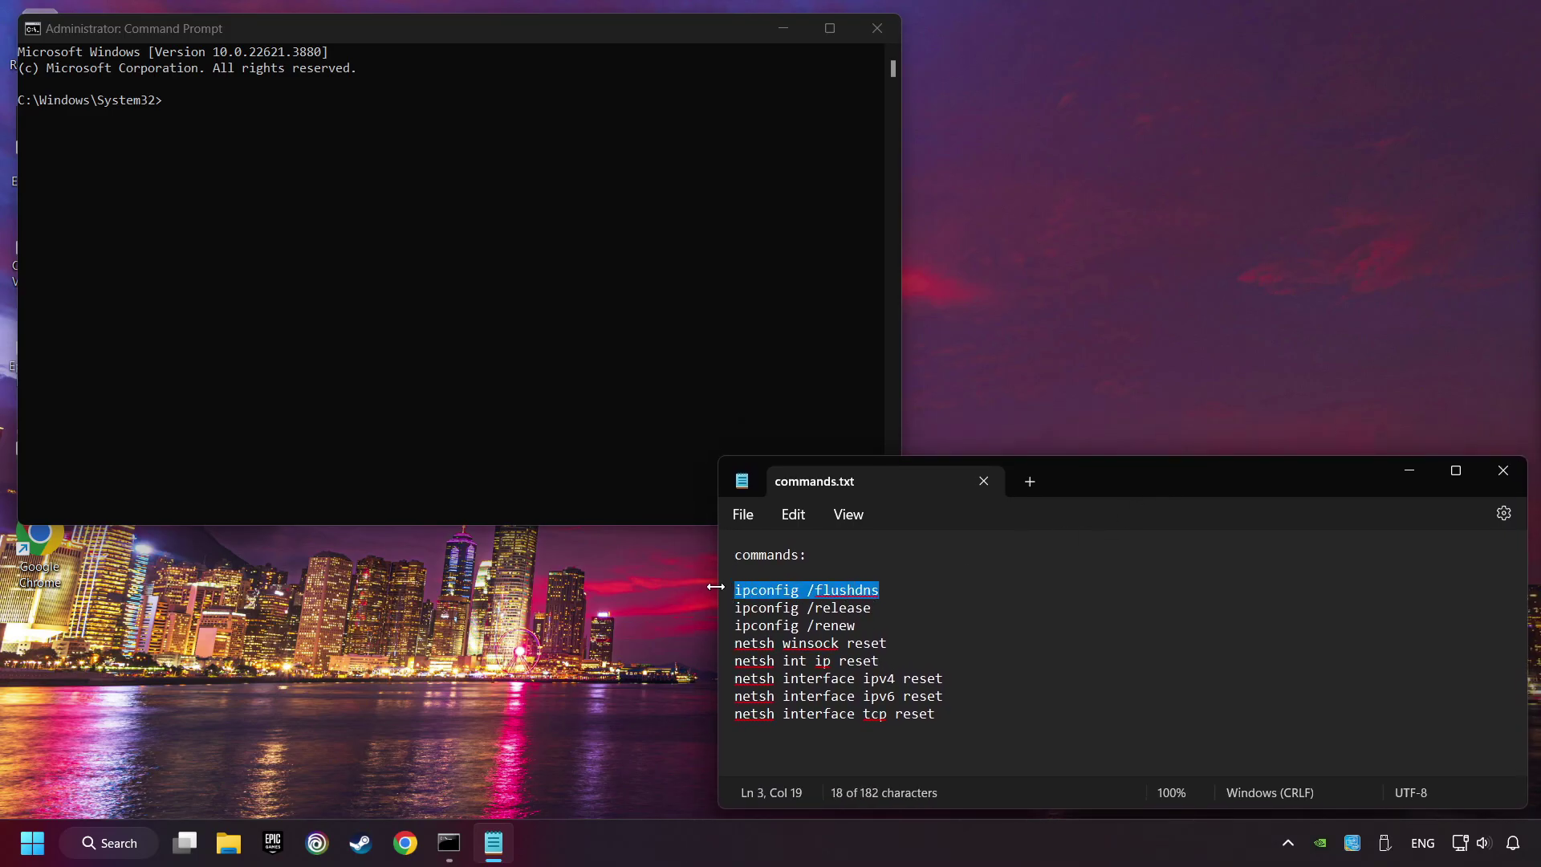
left_click(363, 180)
type("ipconfig /flushdns")
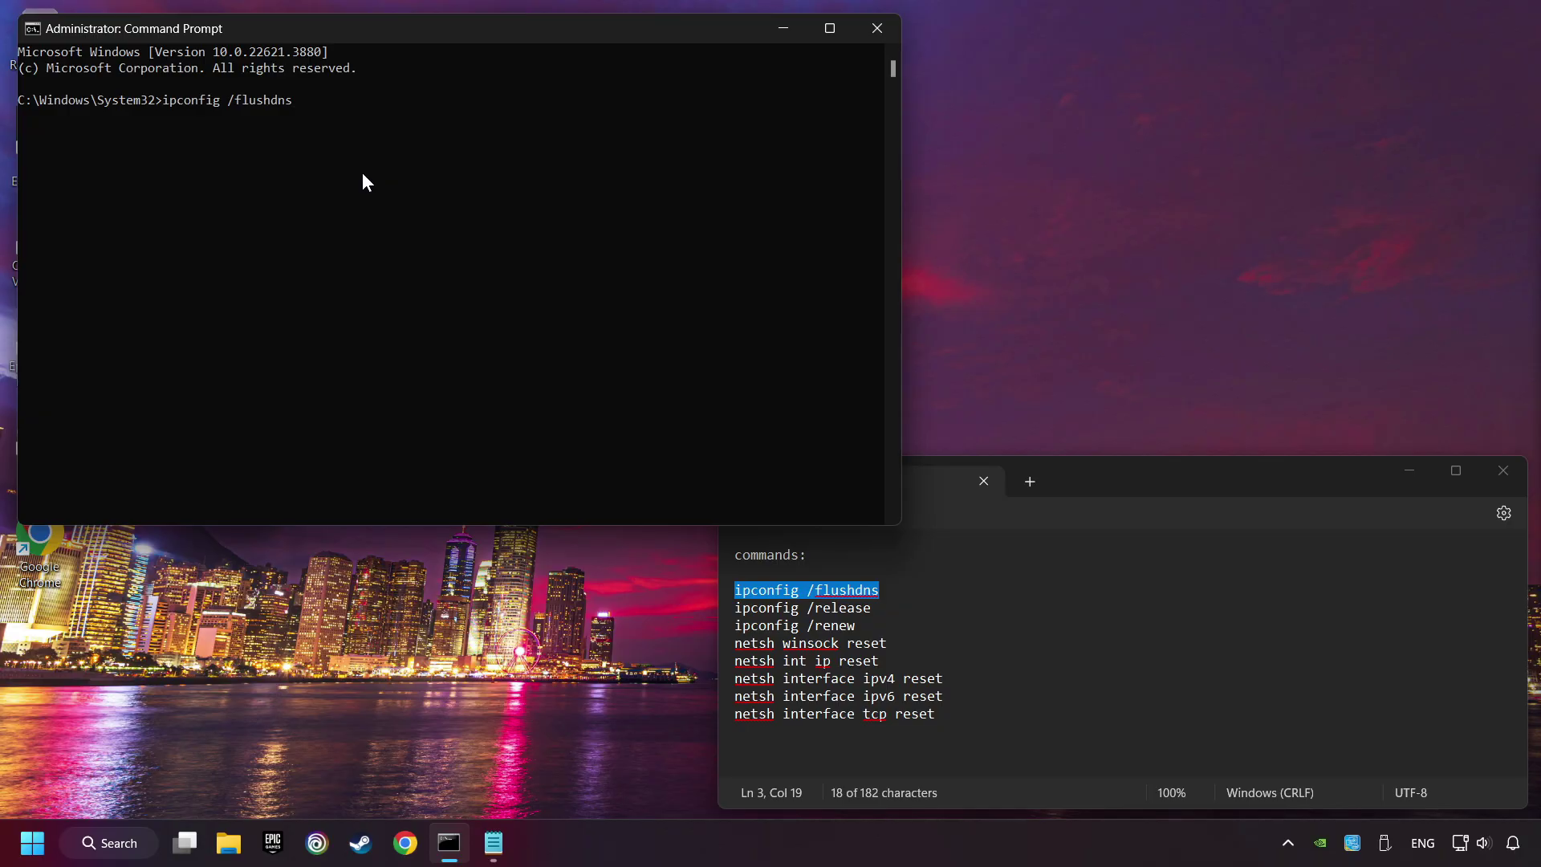
key("Return")
left_click_drag(873, 607, 698, 608)
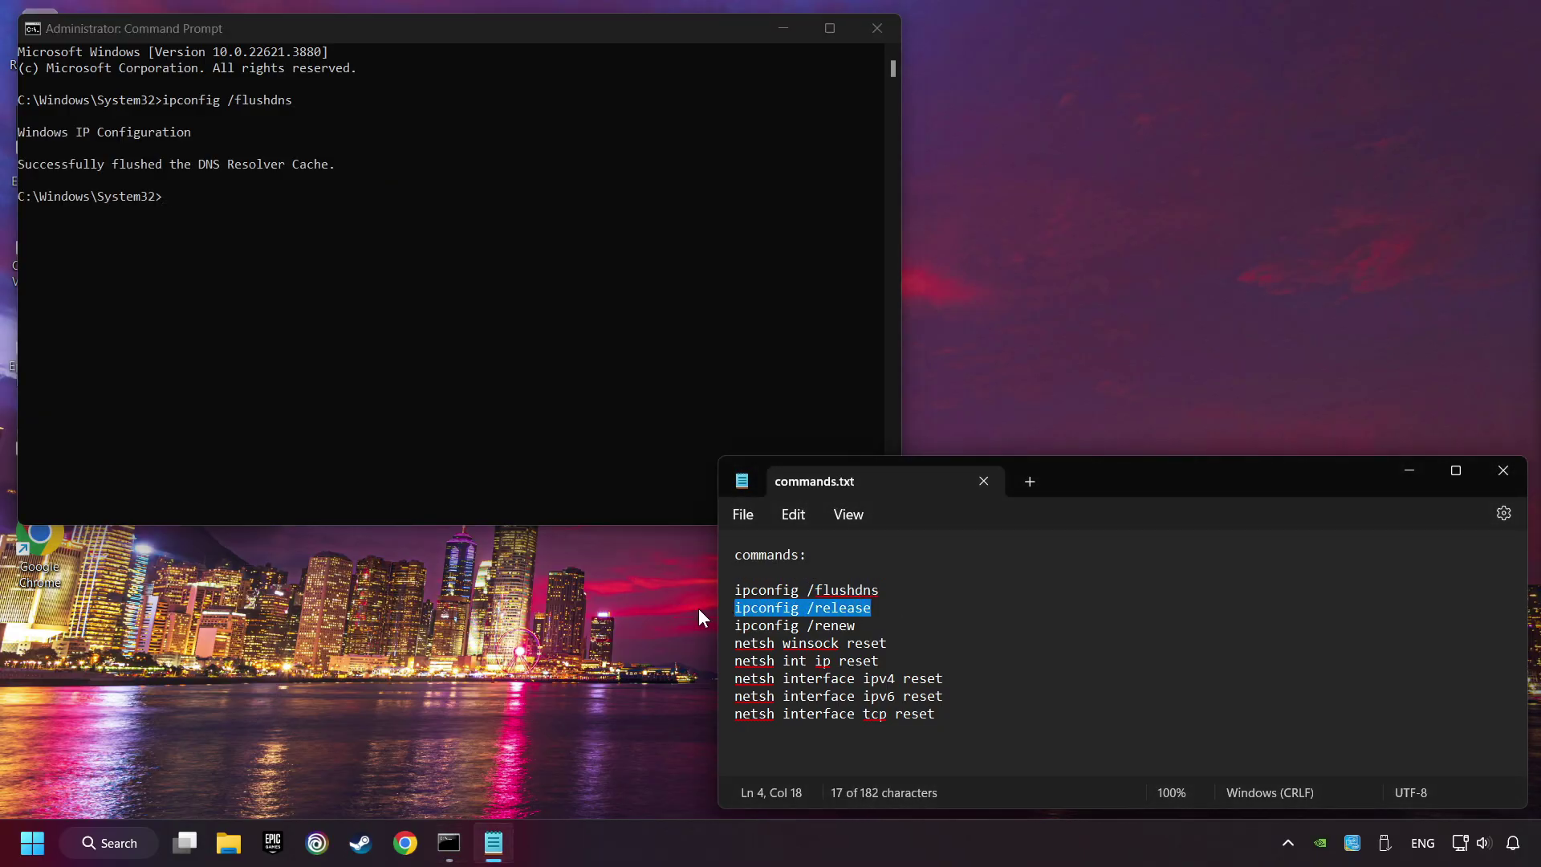
left_click(451, 310)
type("ipconfig /release")
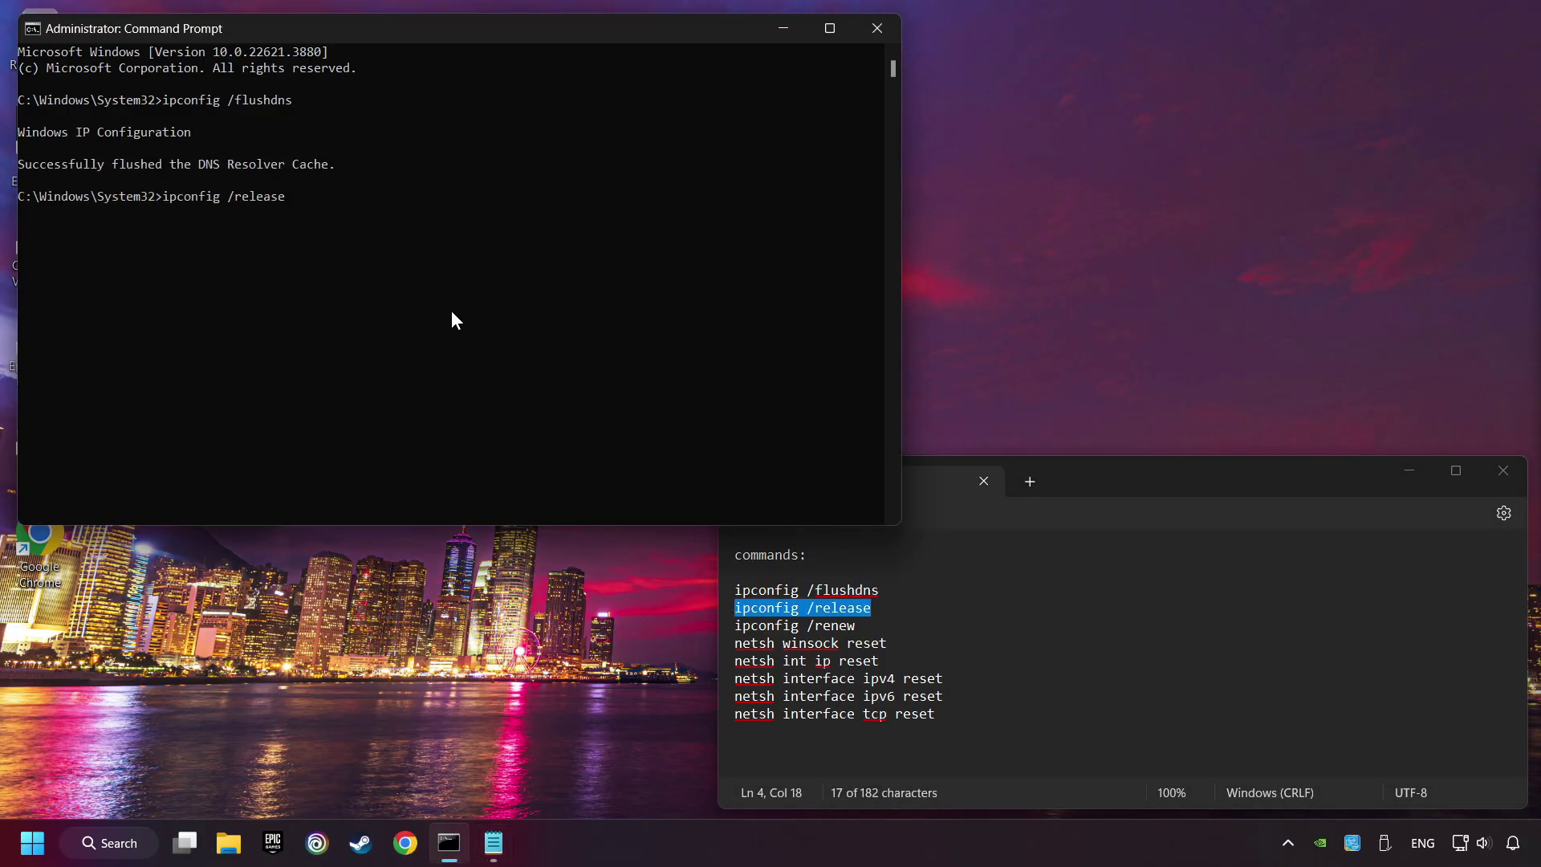
key("Return")
left_click_drag(866, 631, 755, 636)
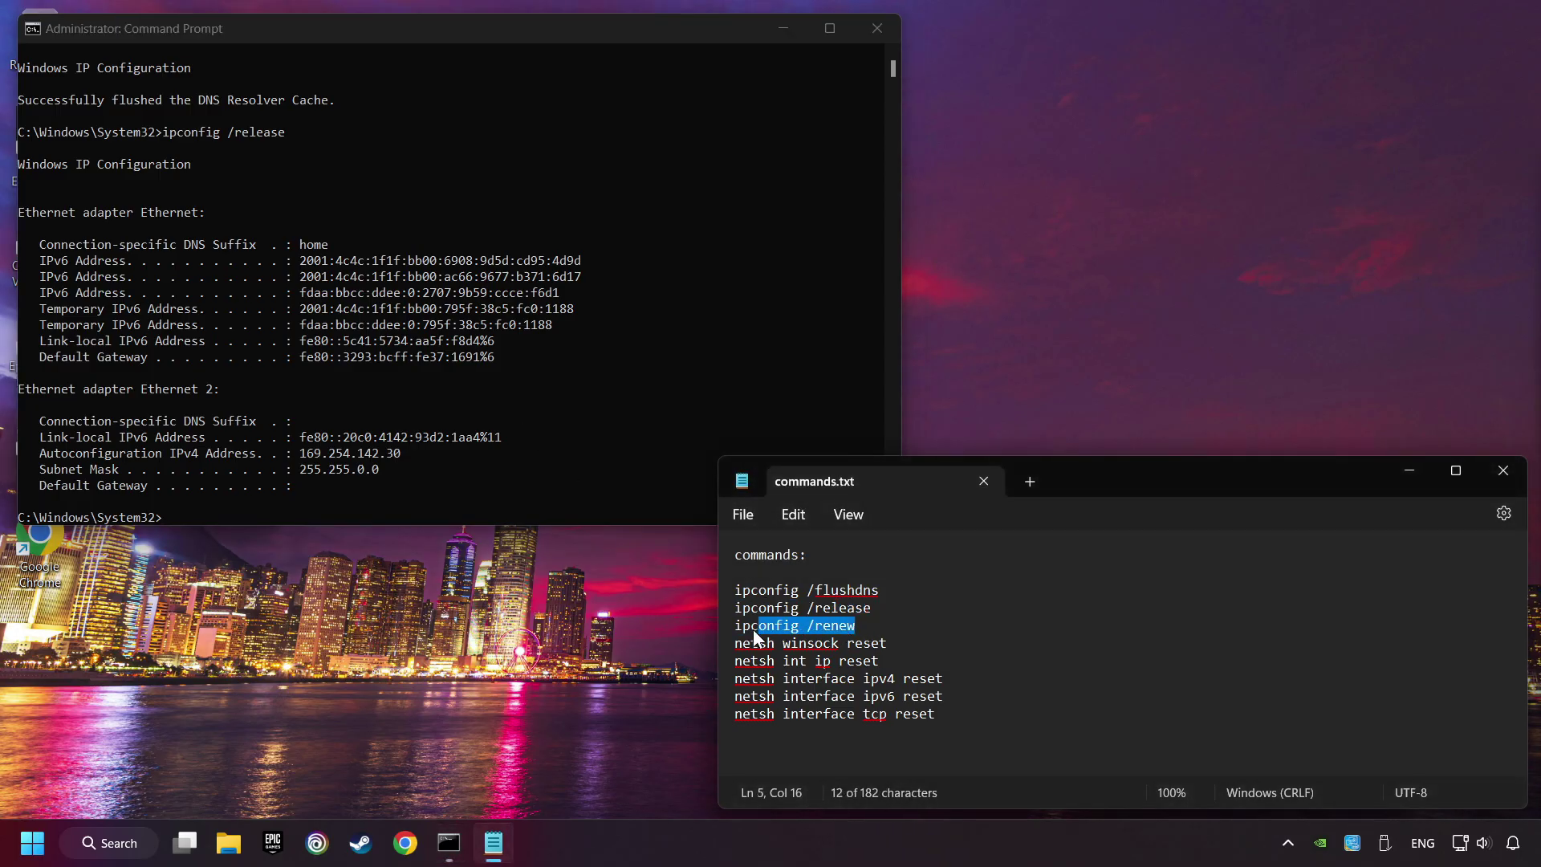
key("ctrl+c")
left_click(513, 368)
key("ctrl+v")
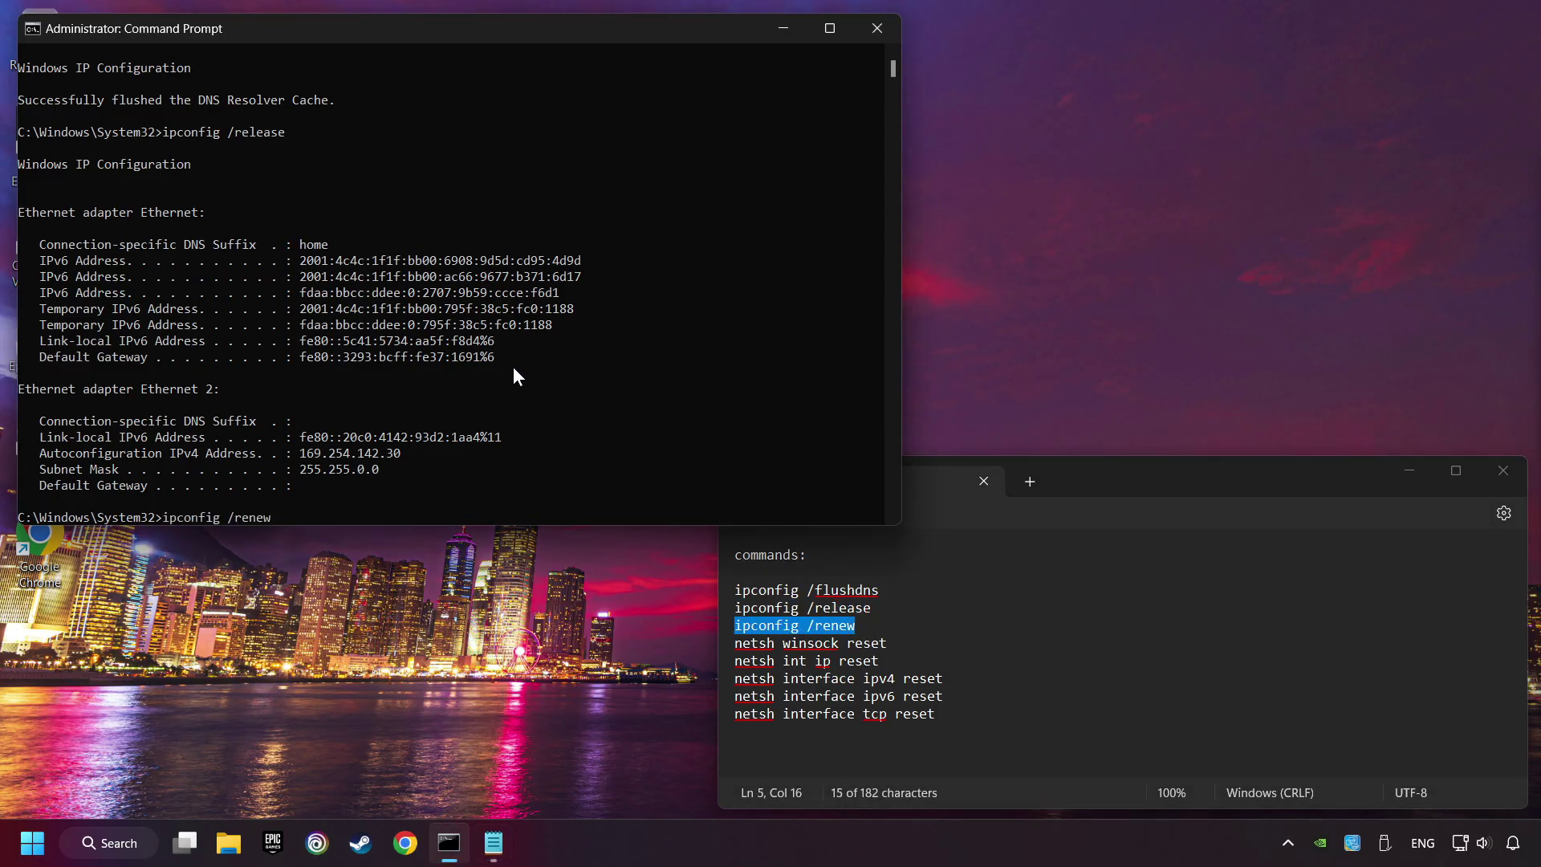
key("Return")
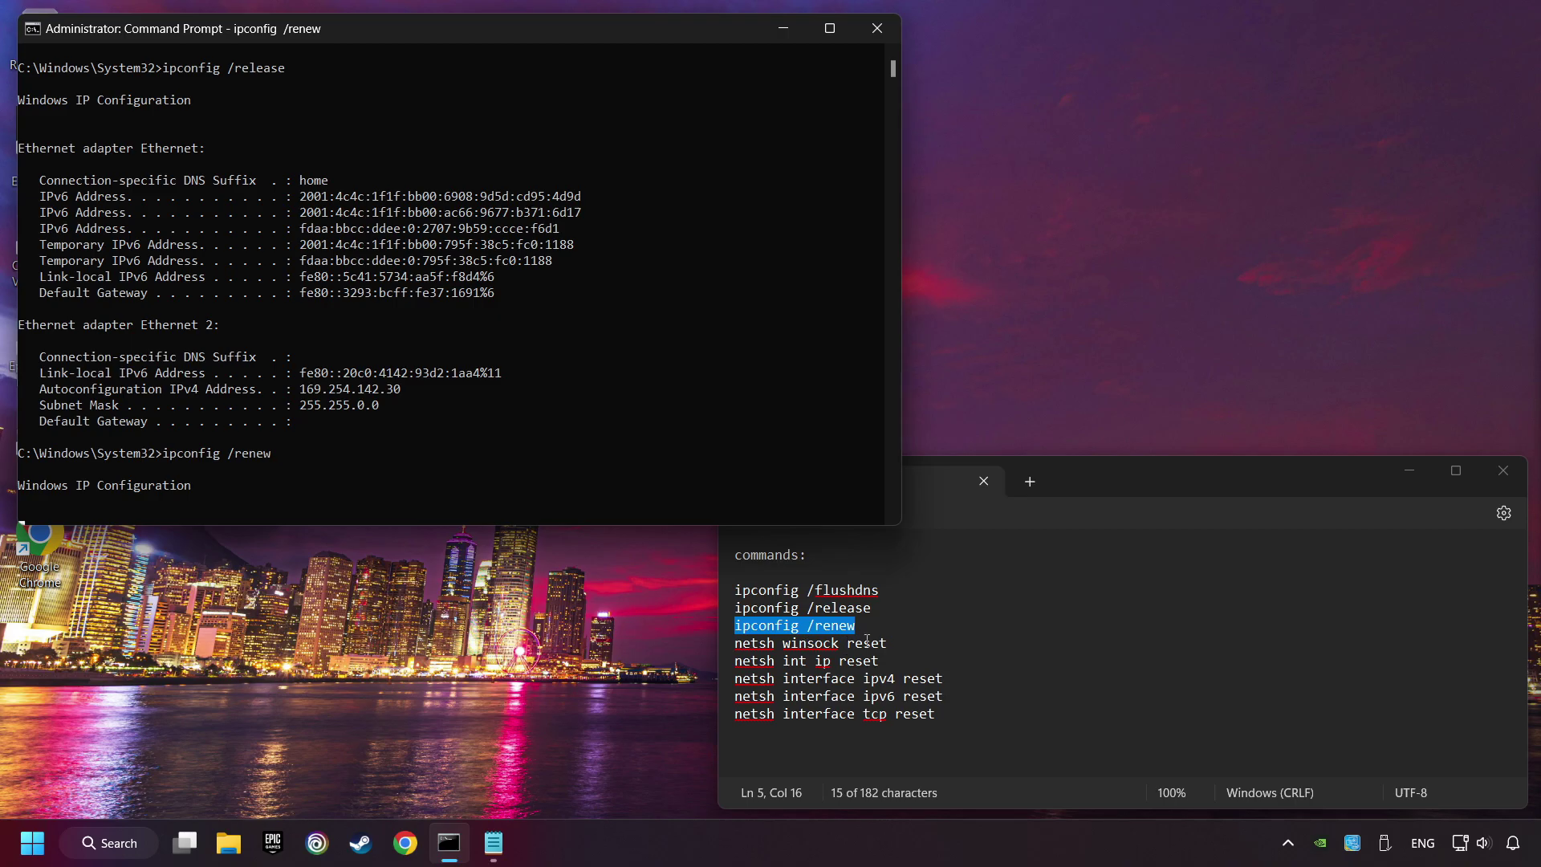
- Run the netsh winsock reset, netsh int ip reset and netsh interface ipv4 reset commands
left_click_drag(899, 643, 752, 650)
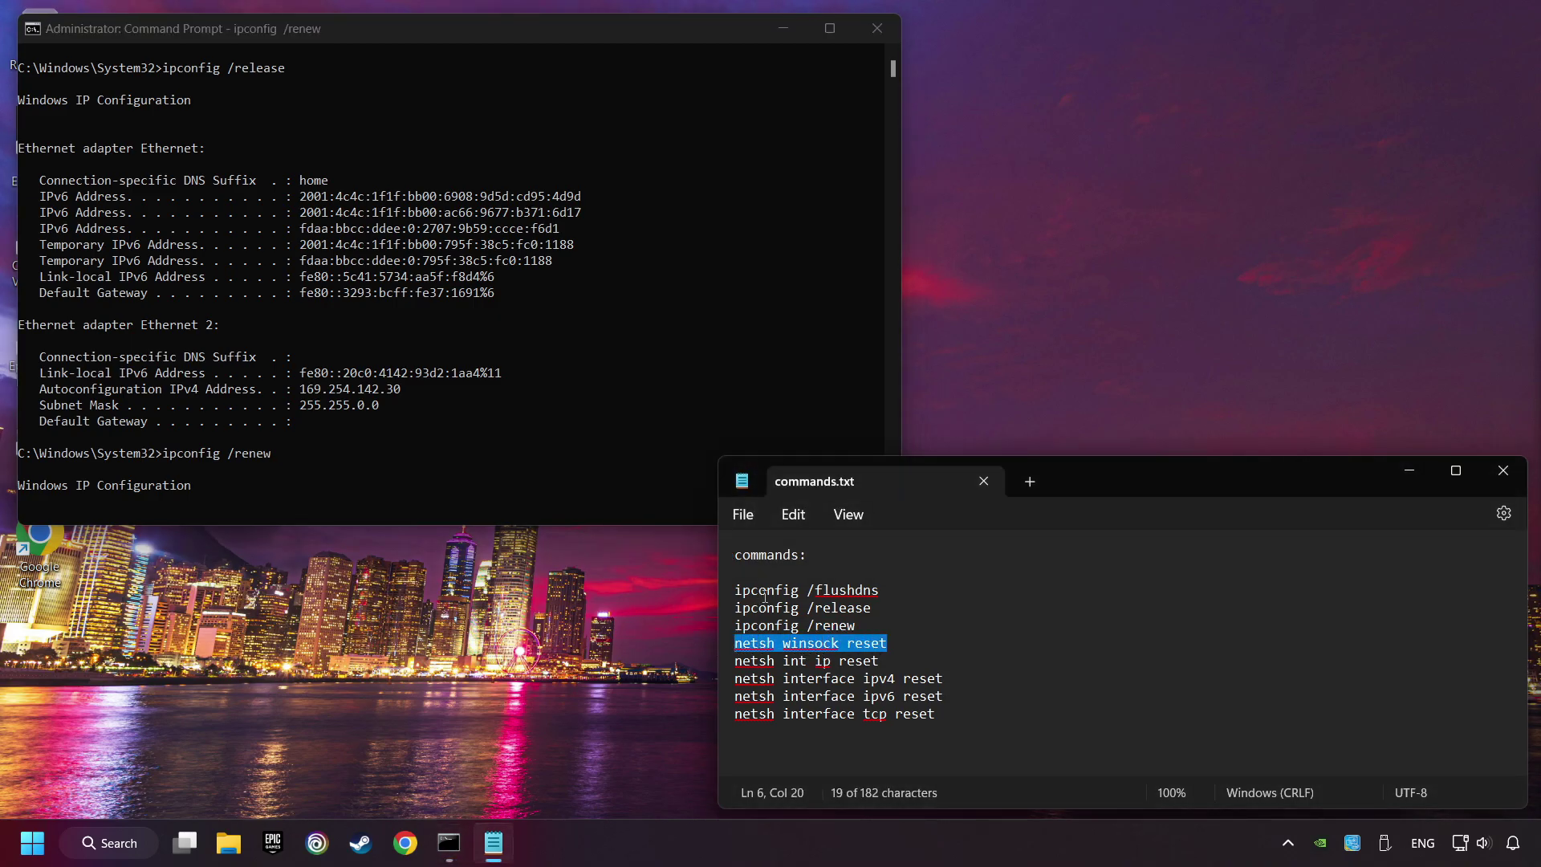
left_click(494, 253)
right_click(496, 252)
key("Return")
left_click_drag(883, 663, 671, 665)
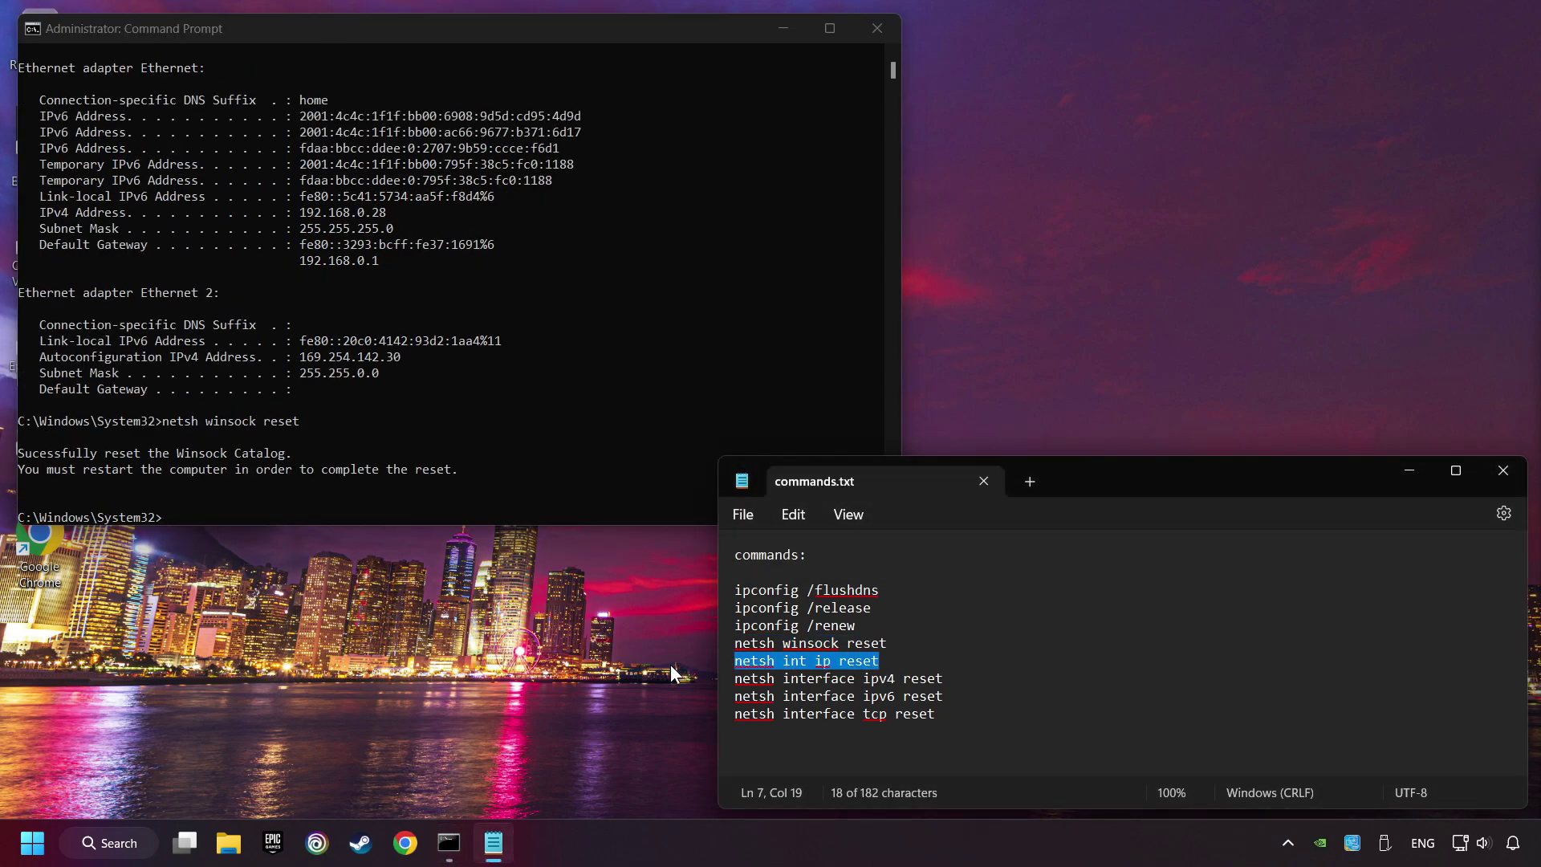
left_click(471, 411)
right_click(471, 412)
key("Return")
left_click_drag(944, 679, 714, 675)
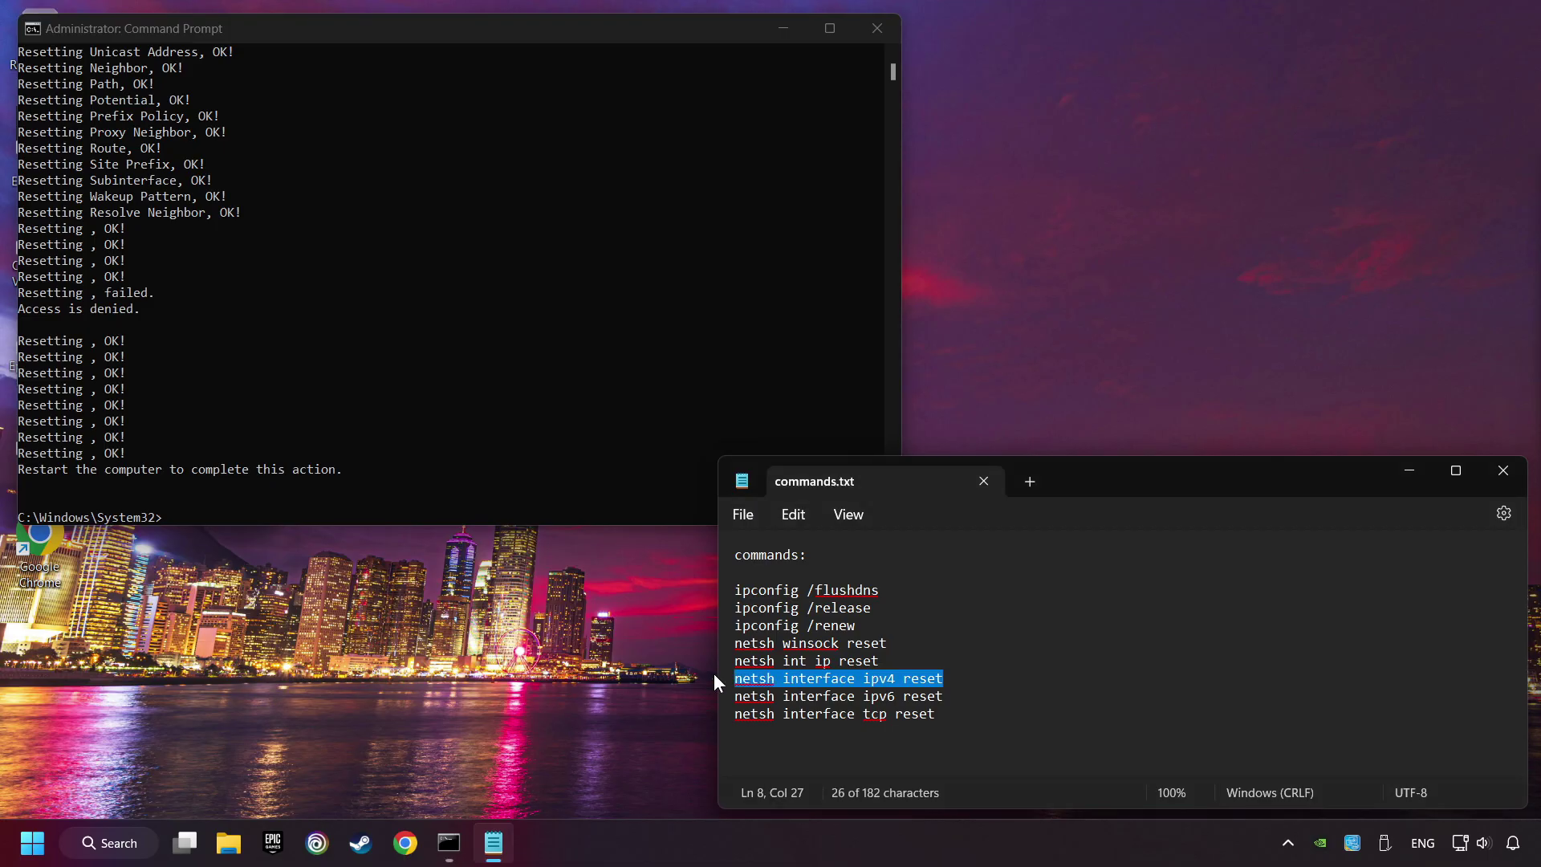
left_click(559, 316)
right_click(559, 316)
key("Escape")
- Run the netsh interface ipv6 reset and netsh interface tcp reset commands
left_click_drag(944, 697, 666, 698)
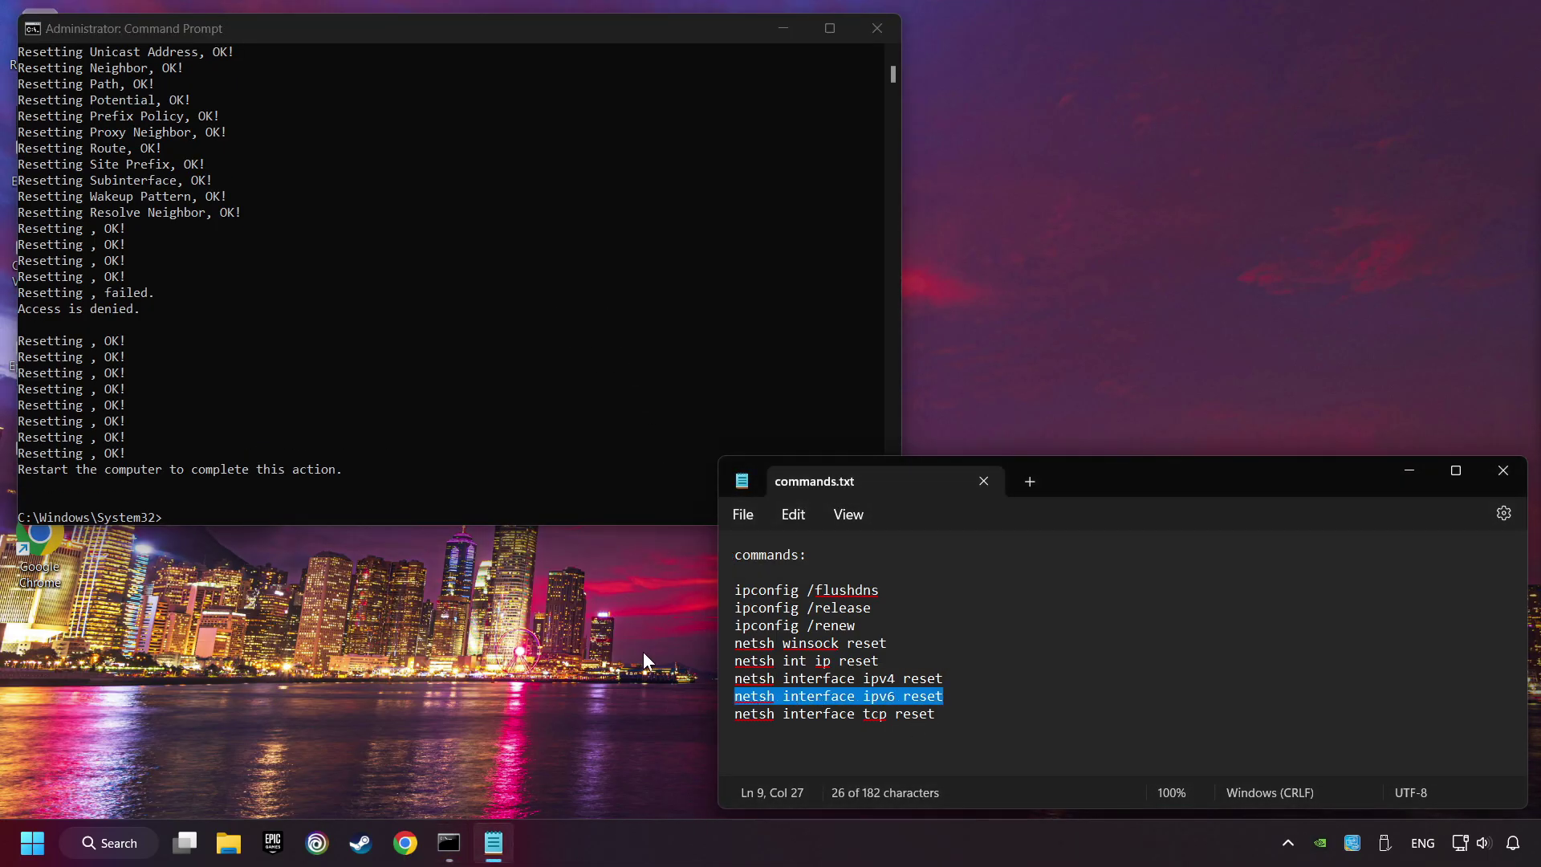
left_click(481, 372)
right_click(480, 372)
key("Escape")
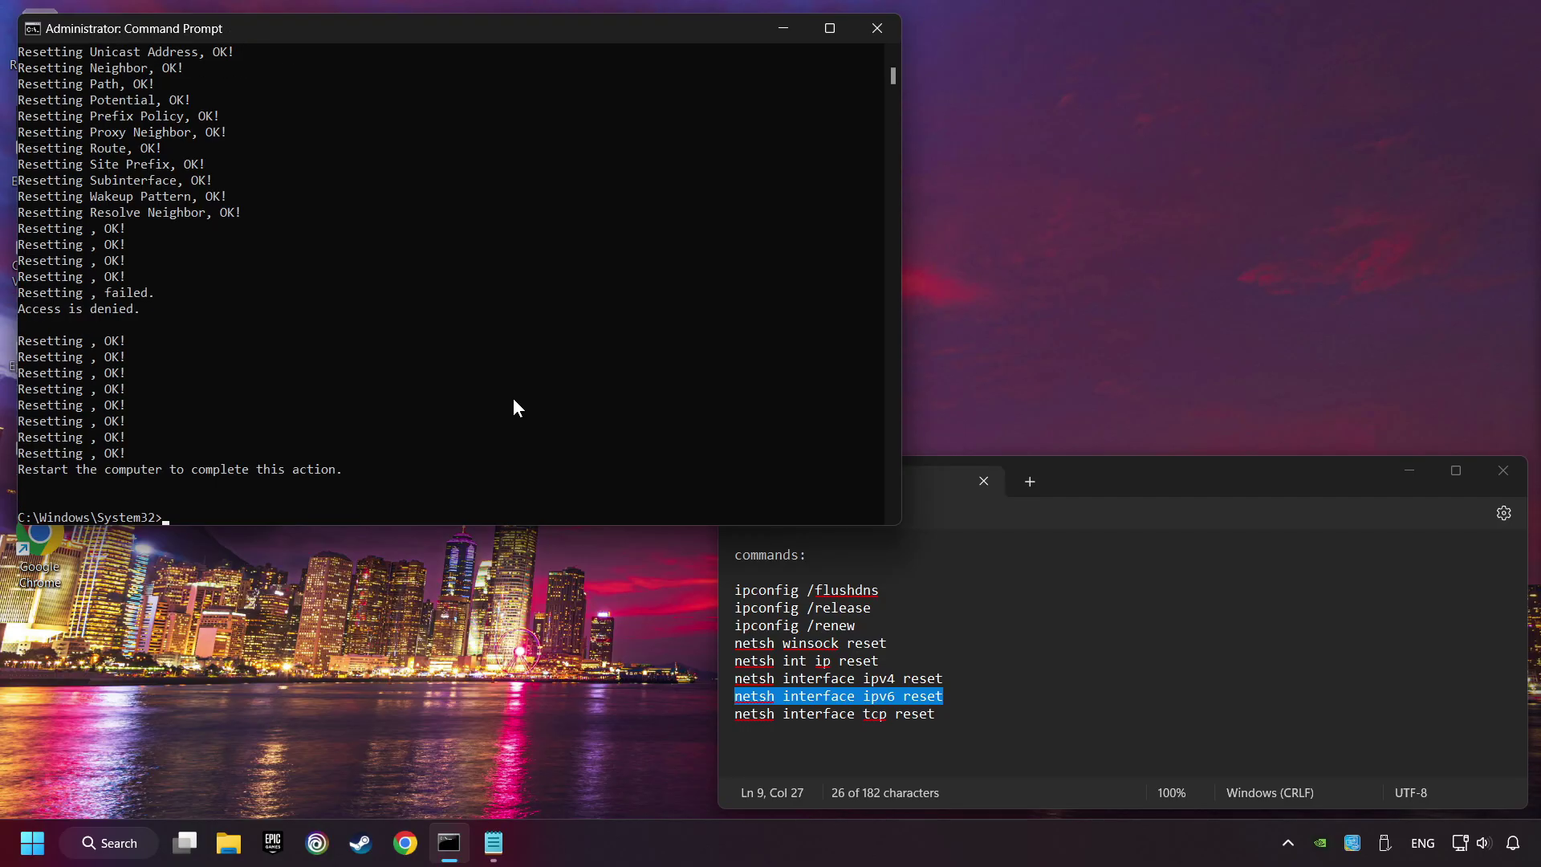
left_click_drag(958, 714, 715, 713)
key("ctrl+c")
left_click(532, 378)
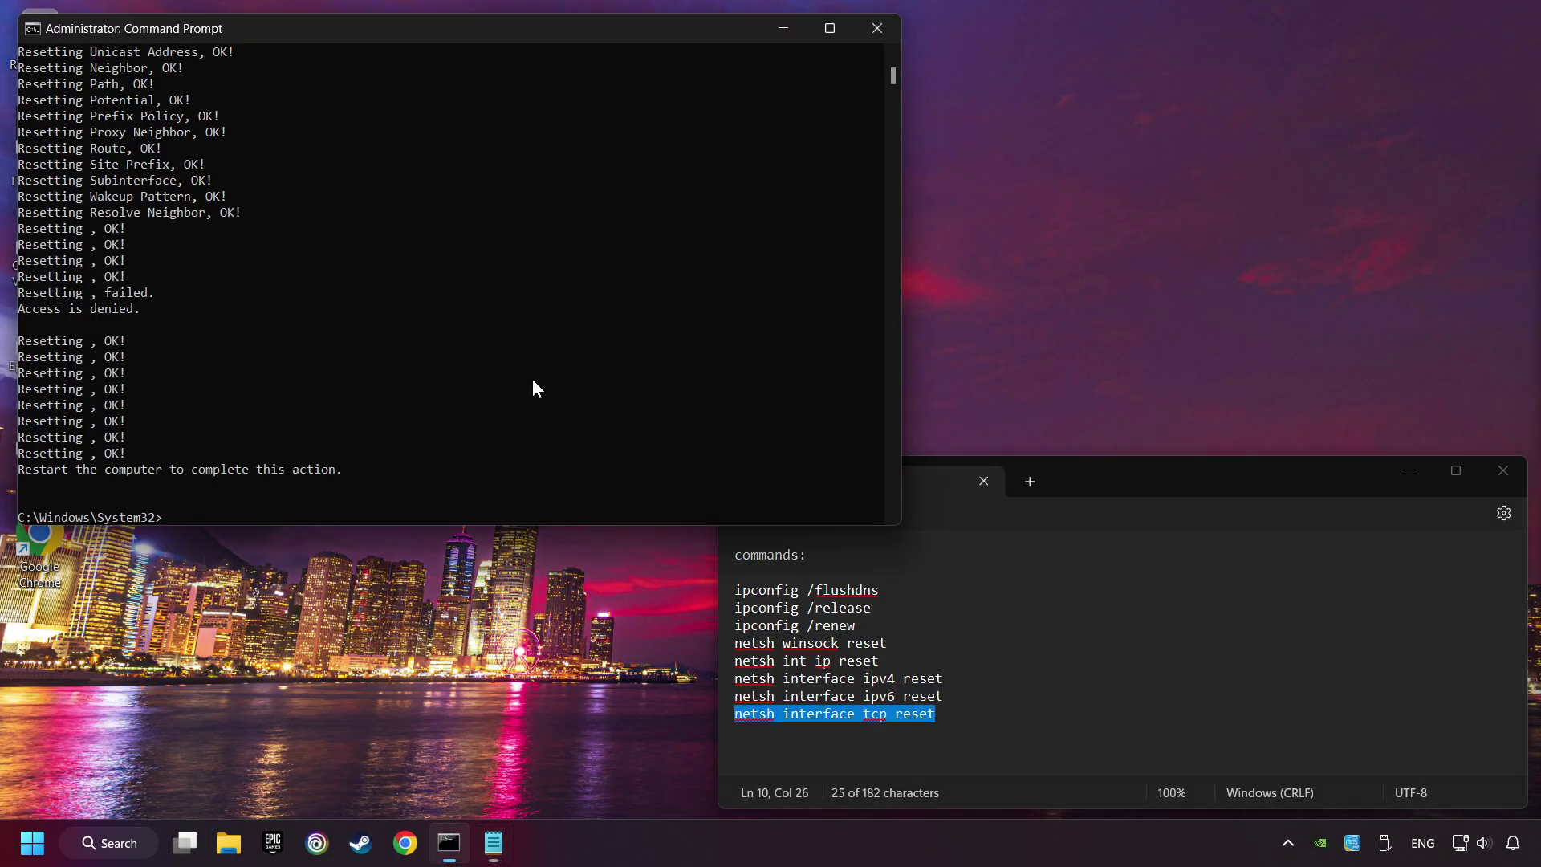
right_click(532, 378)
key("Return")
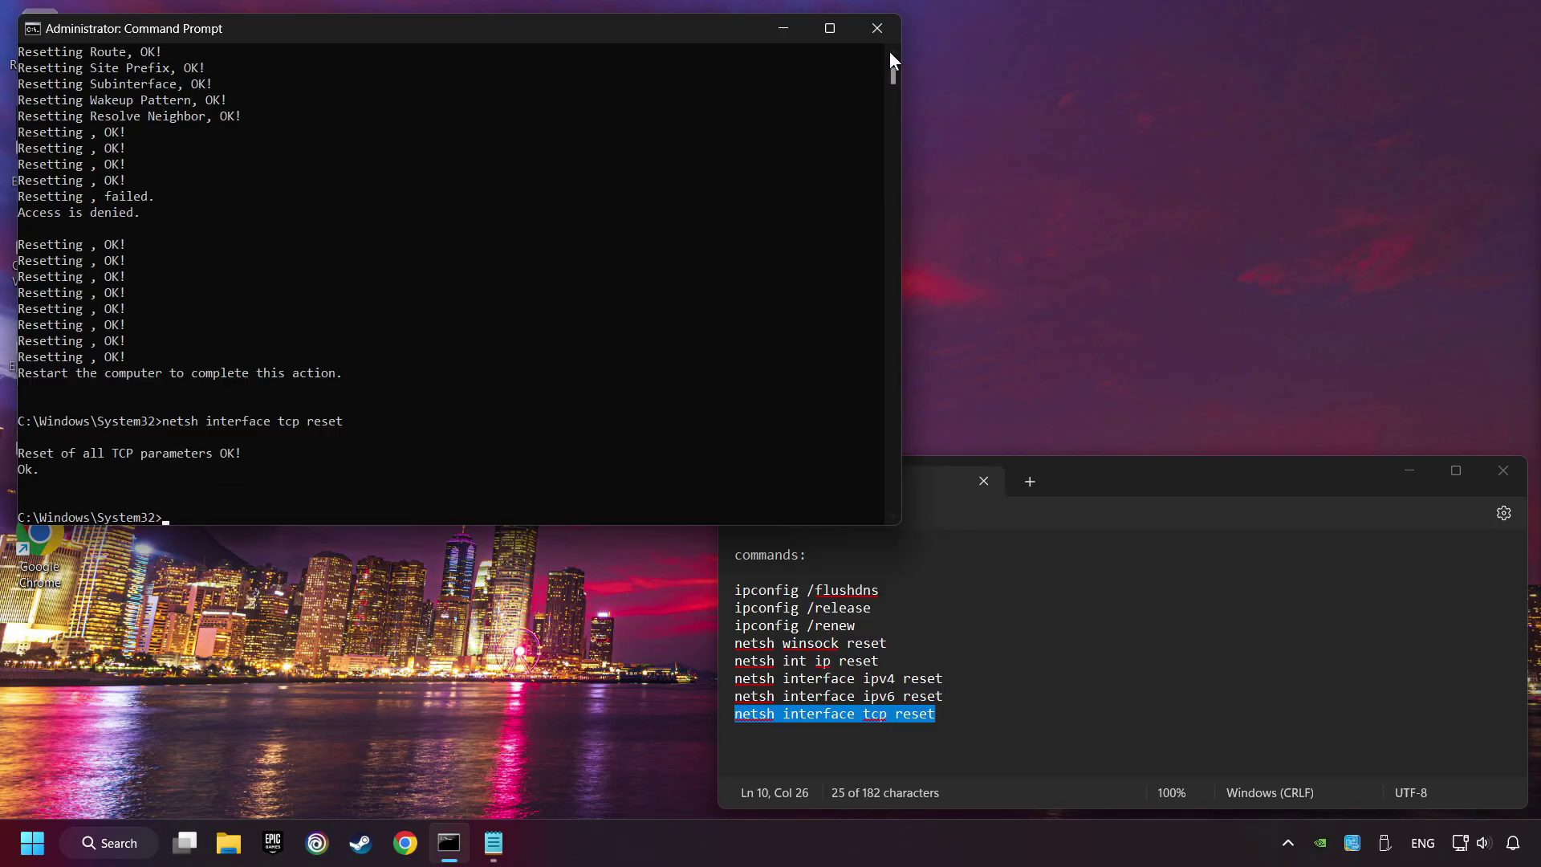
- Close Command Prompt and the commands.txt notes, and bring up Start's power options
left_click(873, 32)
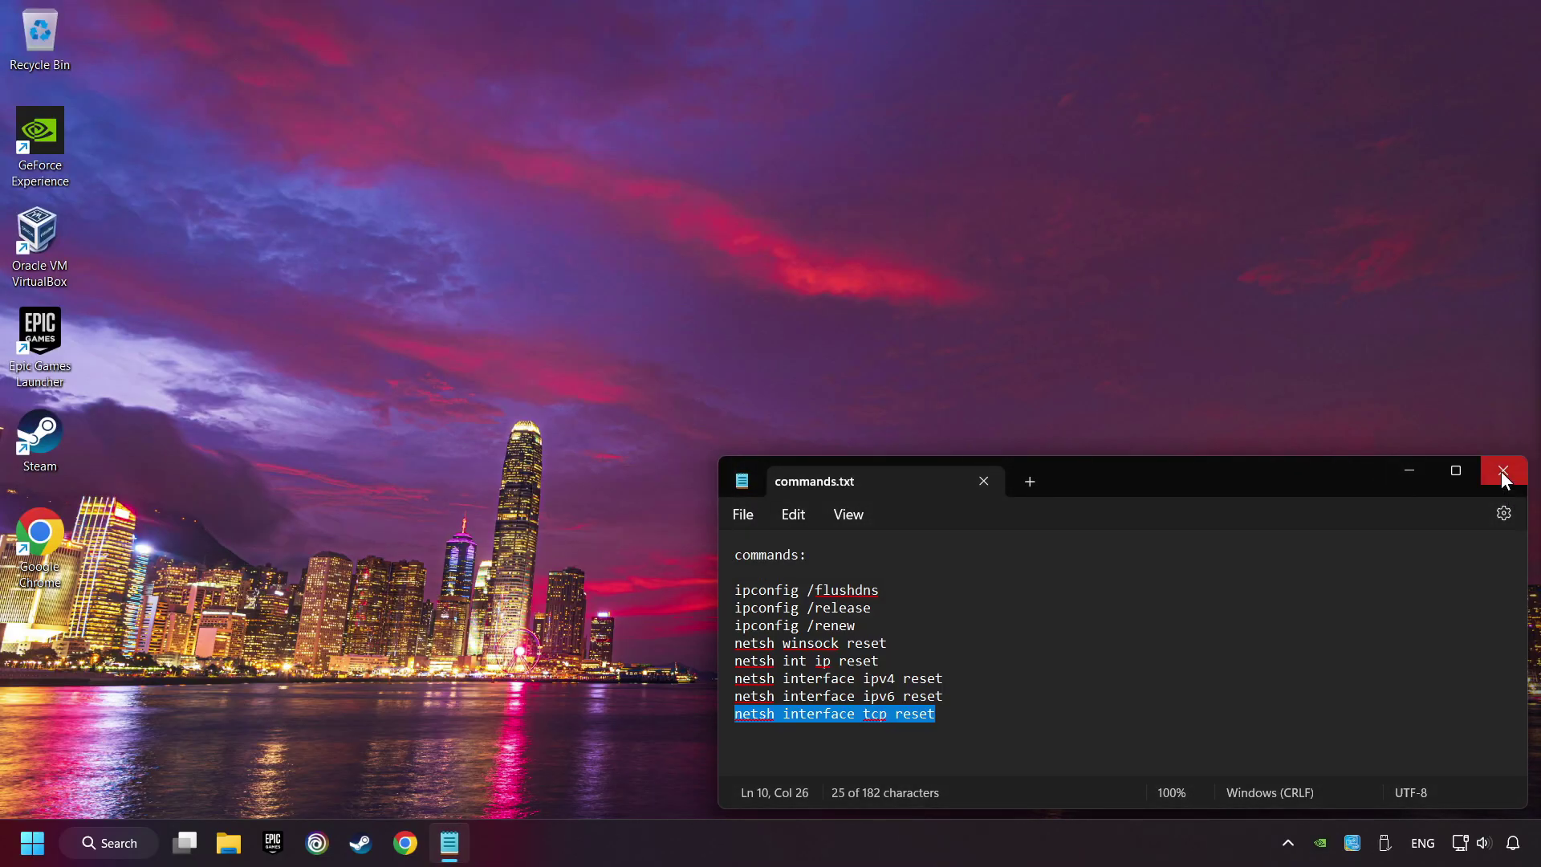
left_click(1502, 472)
key("super")
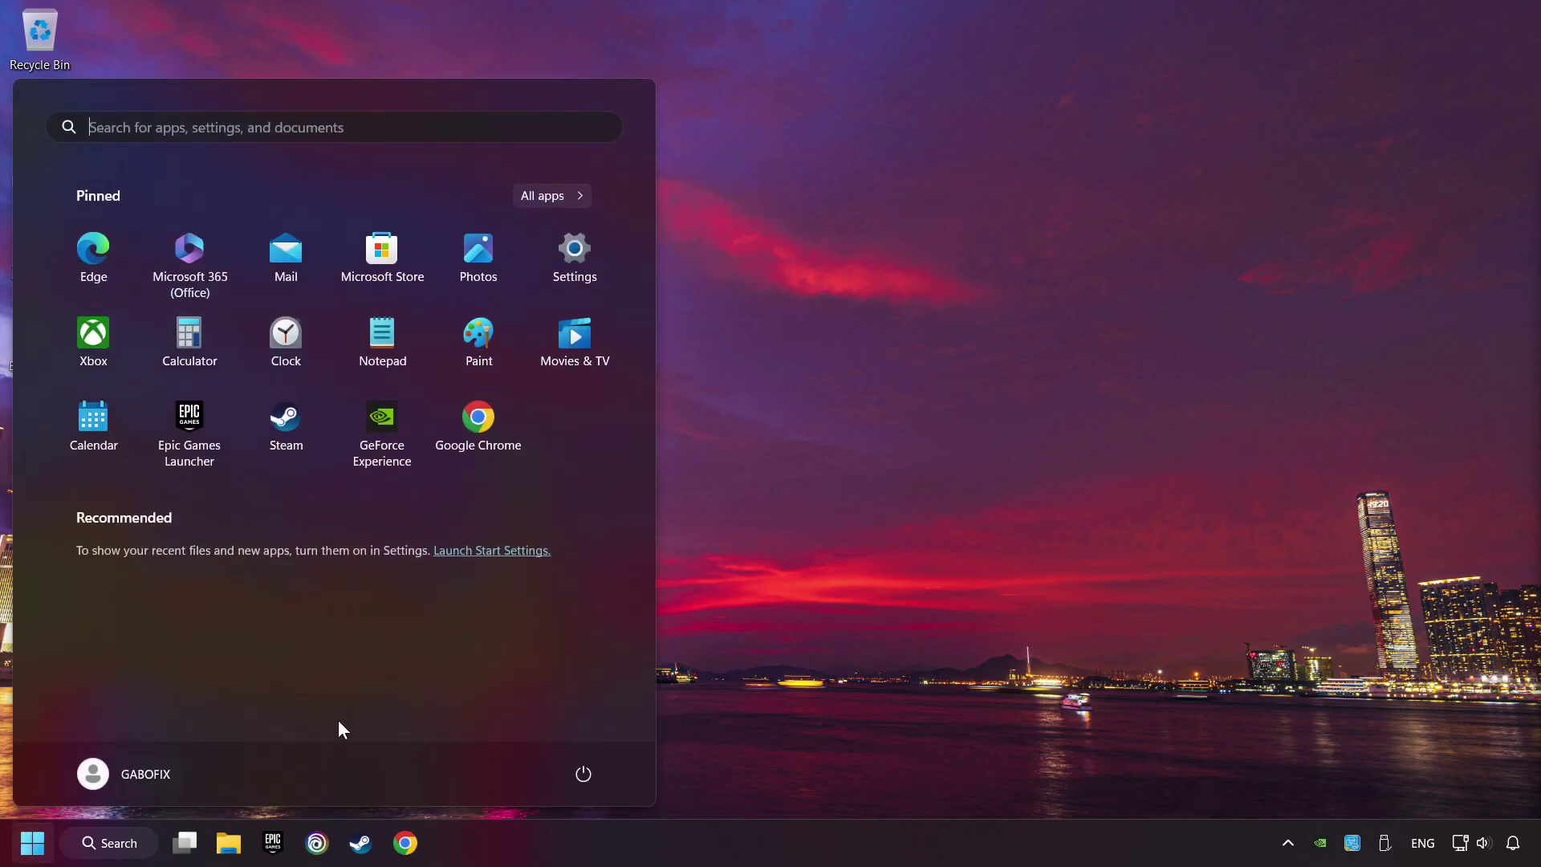
left_click(584, 773)
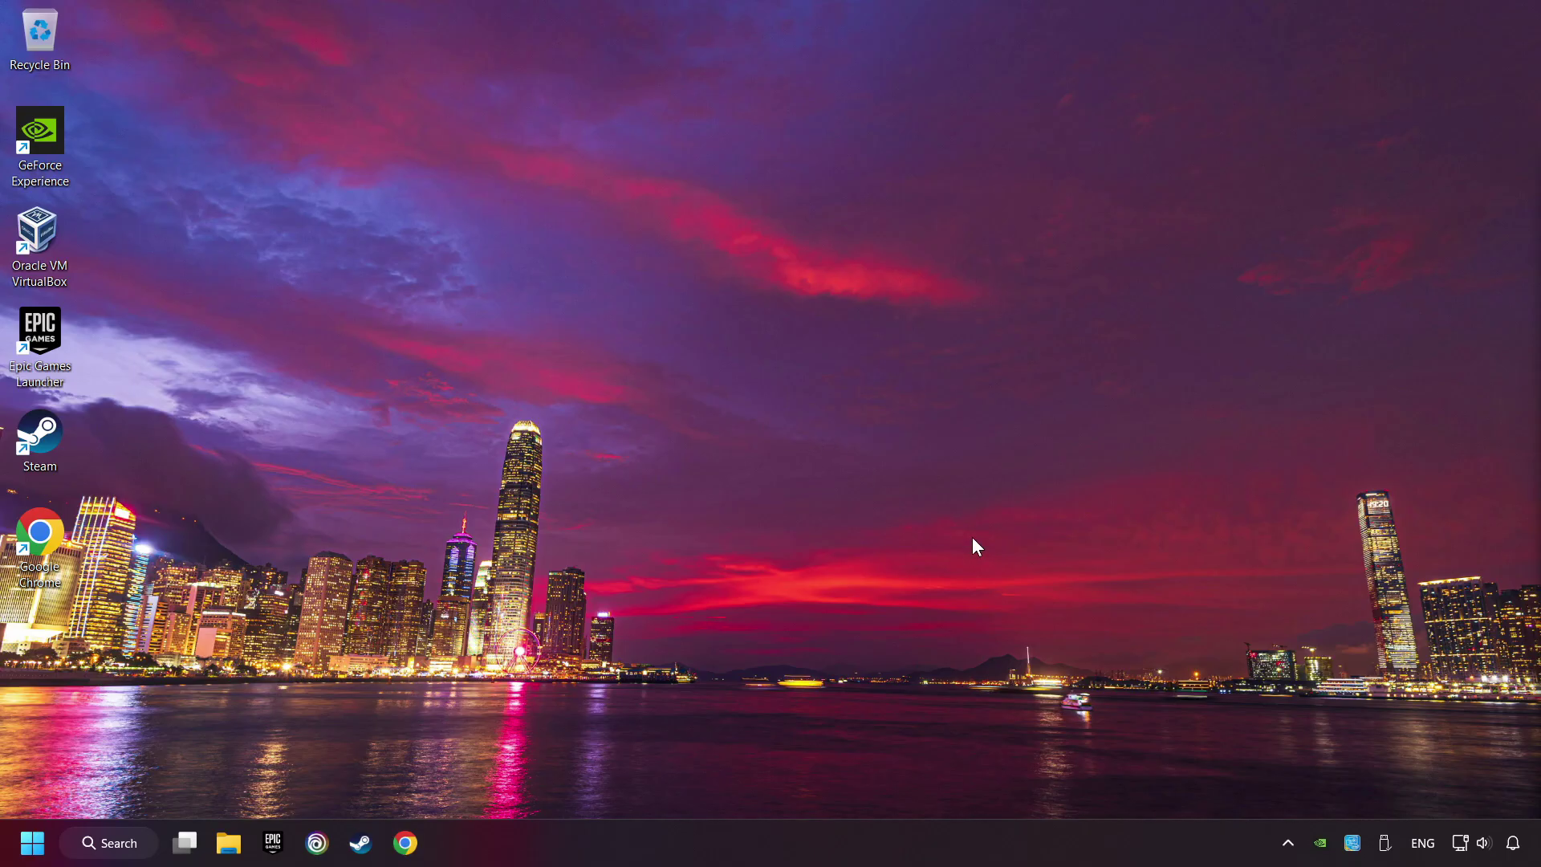
- Run and confirm Network reset from Advanced network settings, close Settings, and bring up Start's power options
right_click(1460, 842)
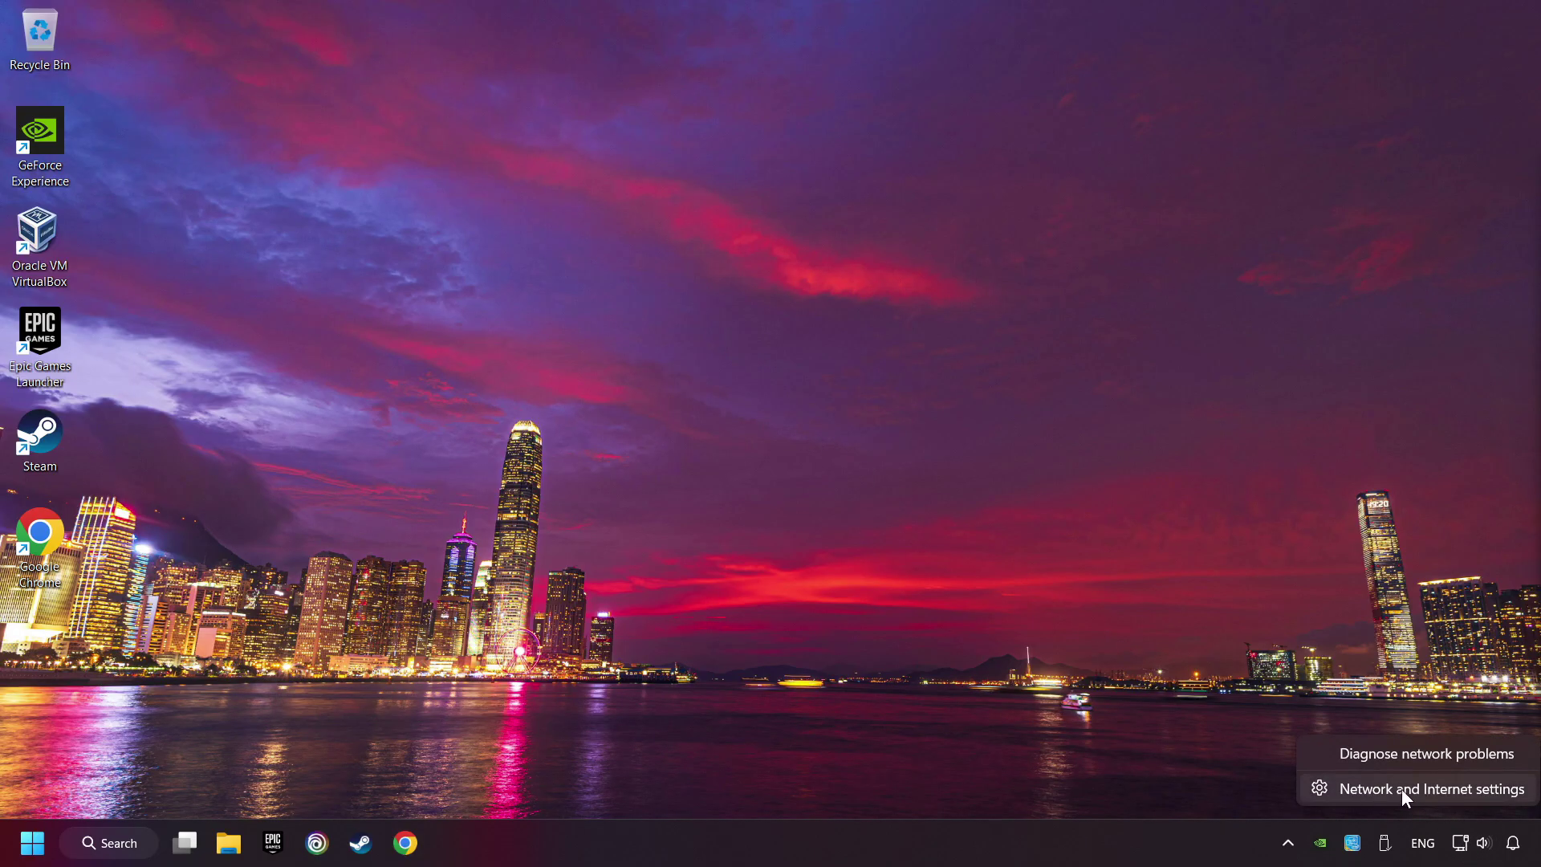
left_click(1427, 790)
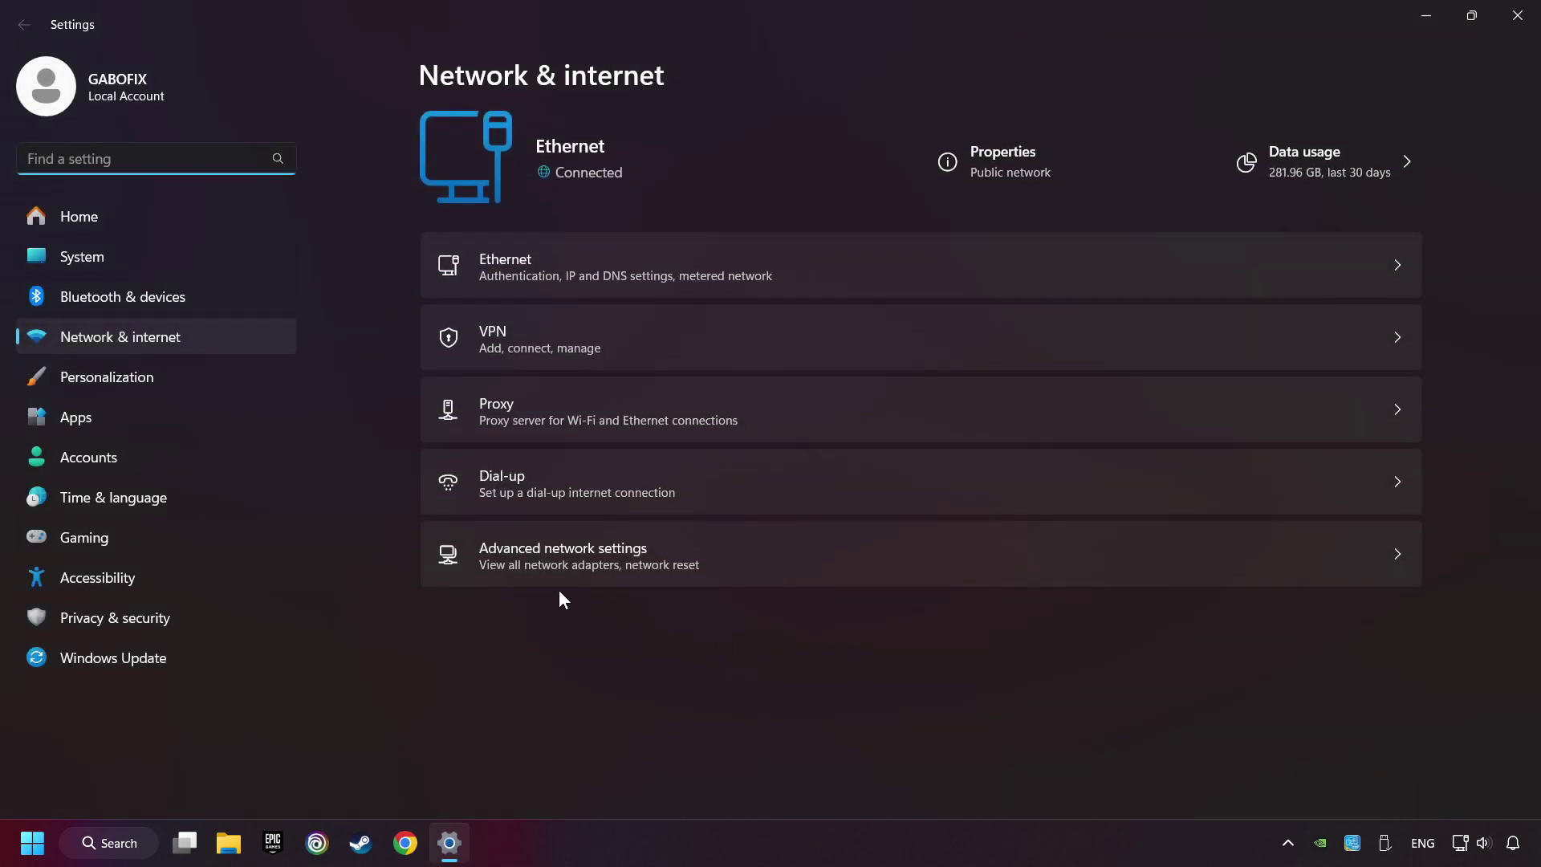
left_click(647, 572)
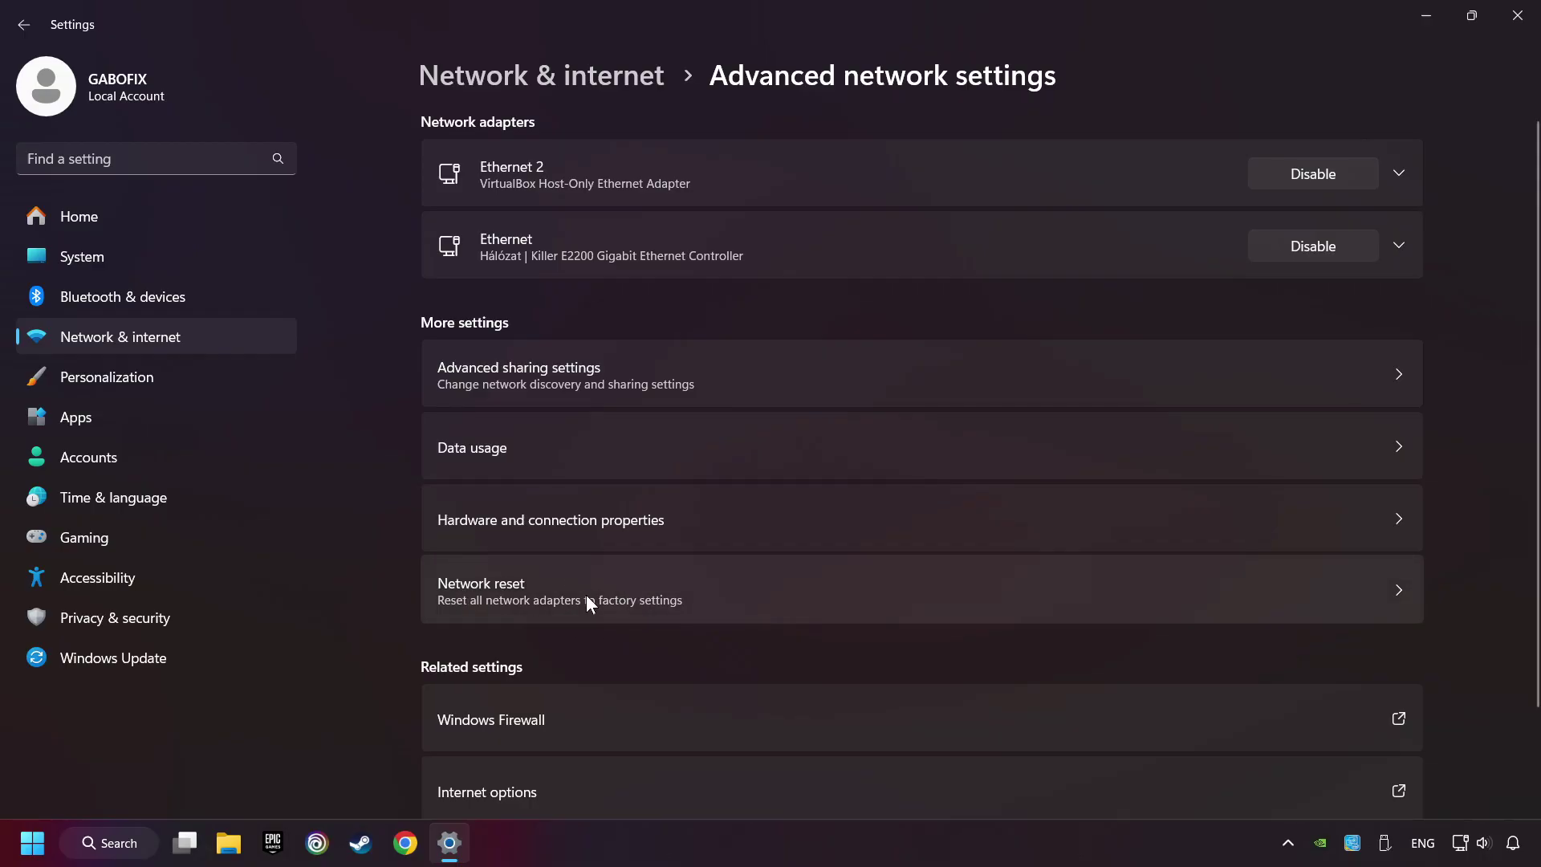
left_click(767, 596)
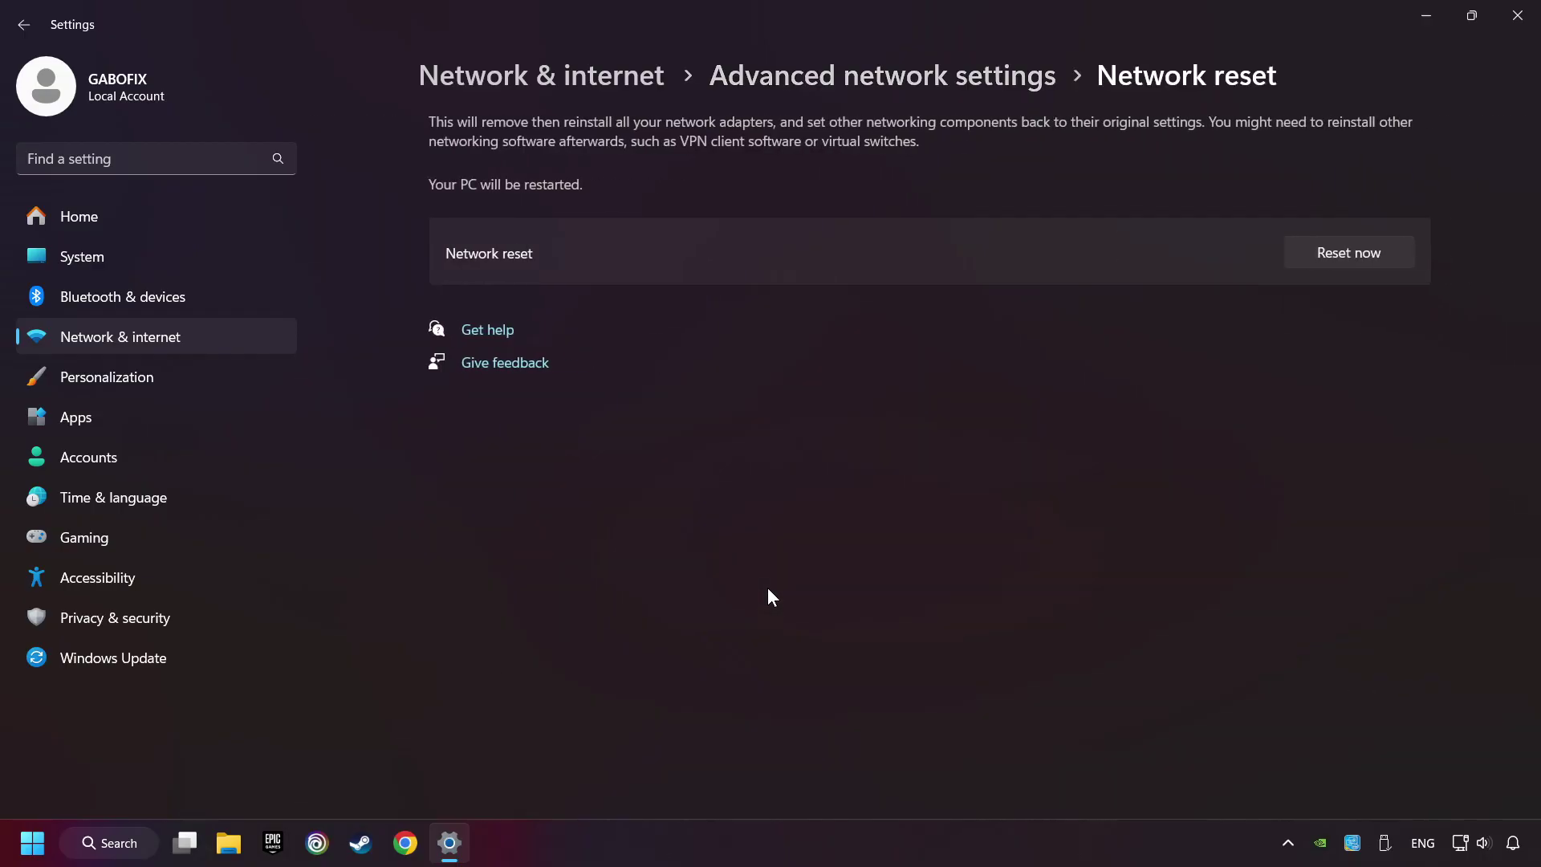
left_click(1345, 253)
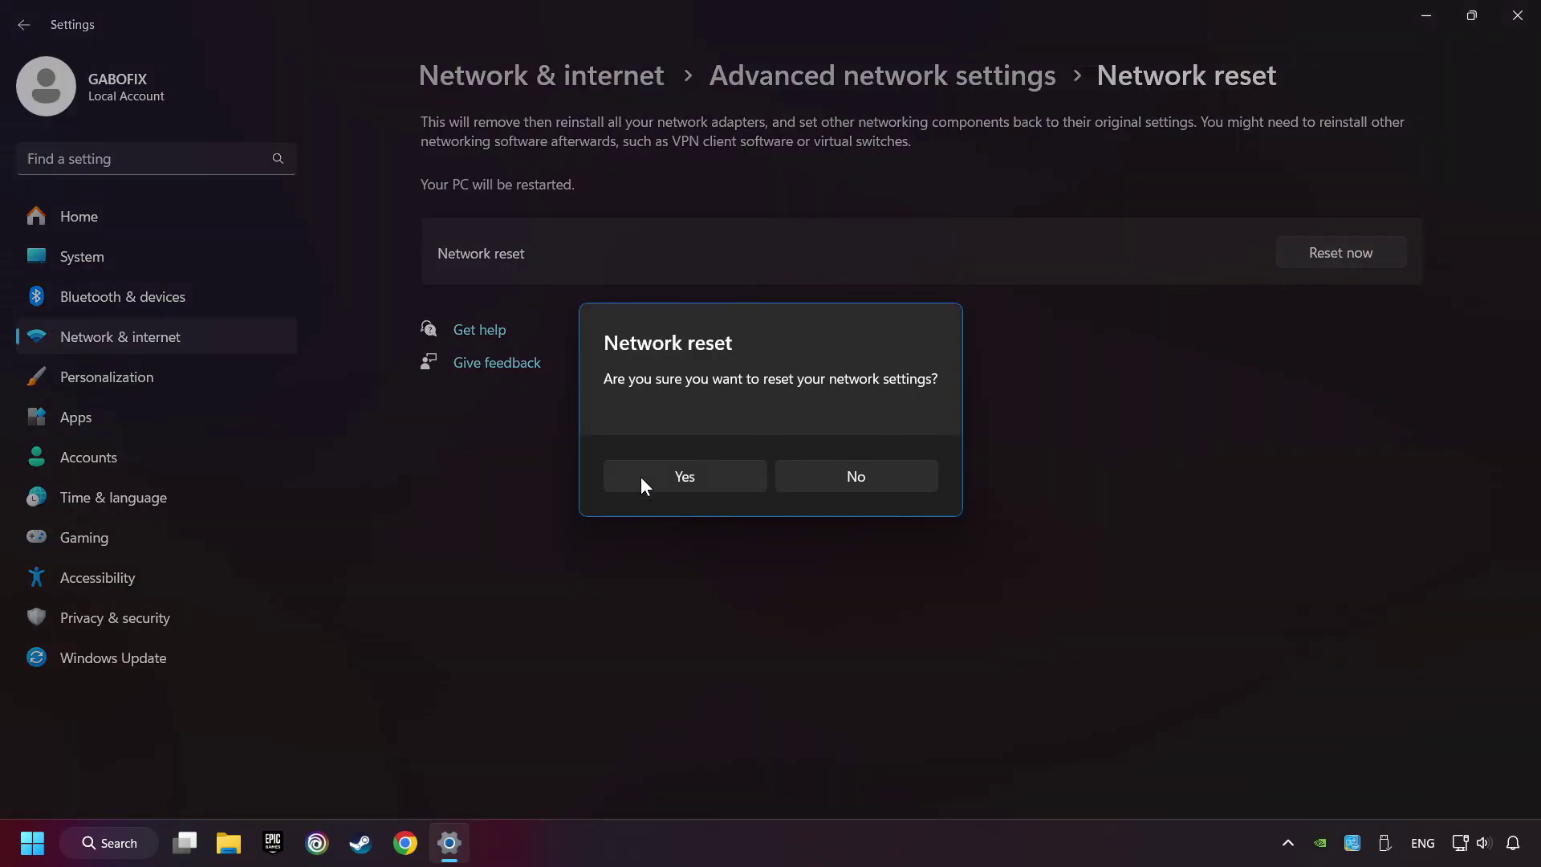
left_click(715, 485)
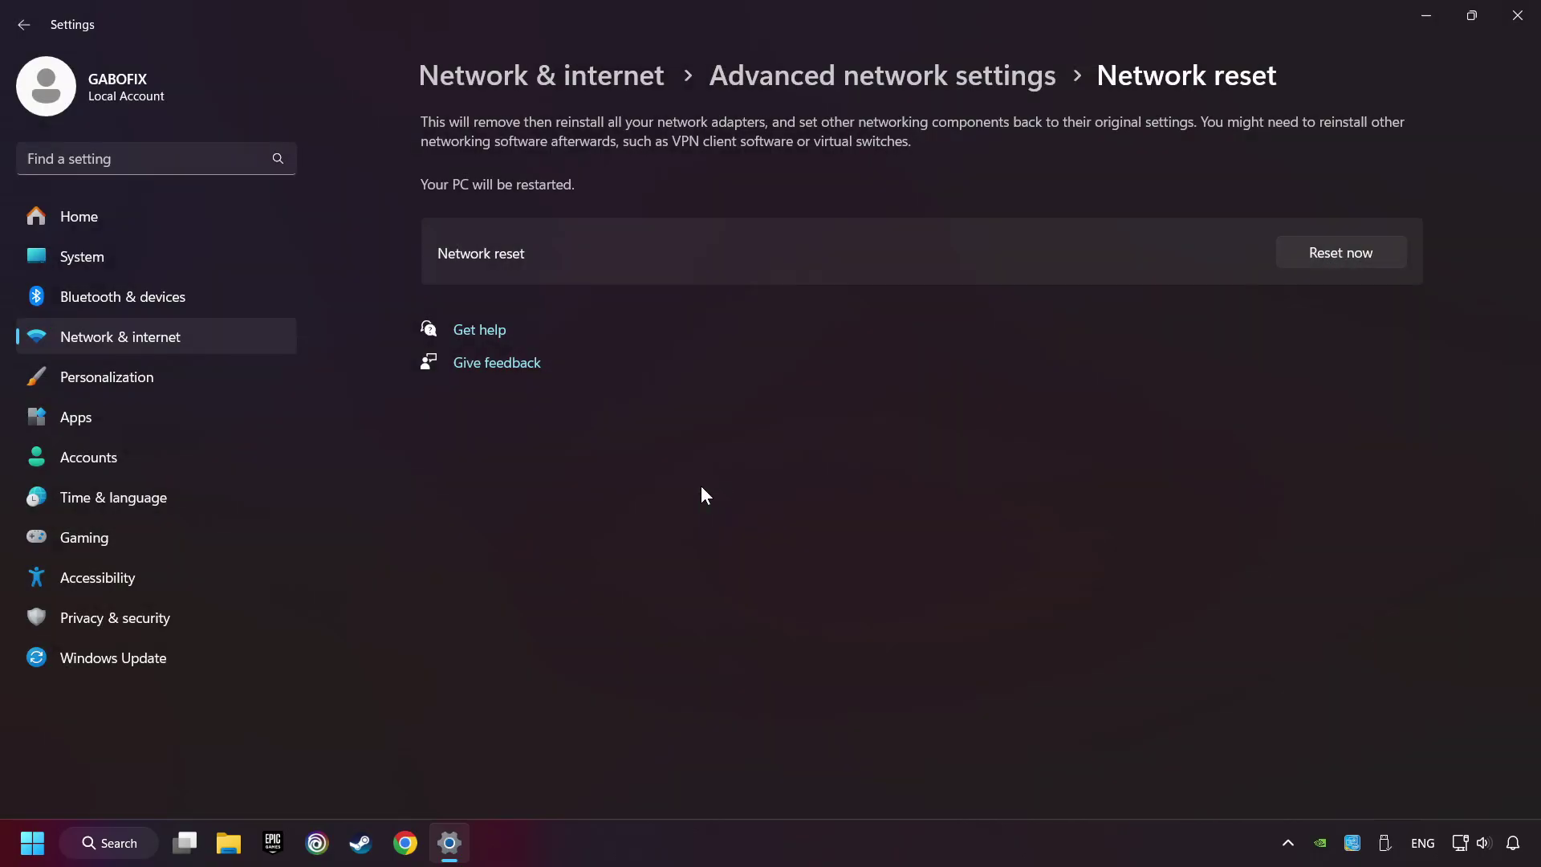
left_click(1517, 16)
left_click(32, 843)
left_click(583, 774)
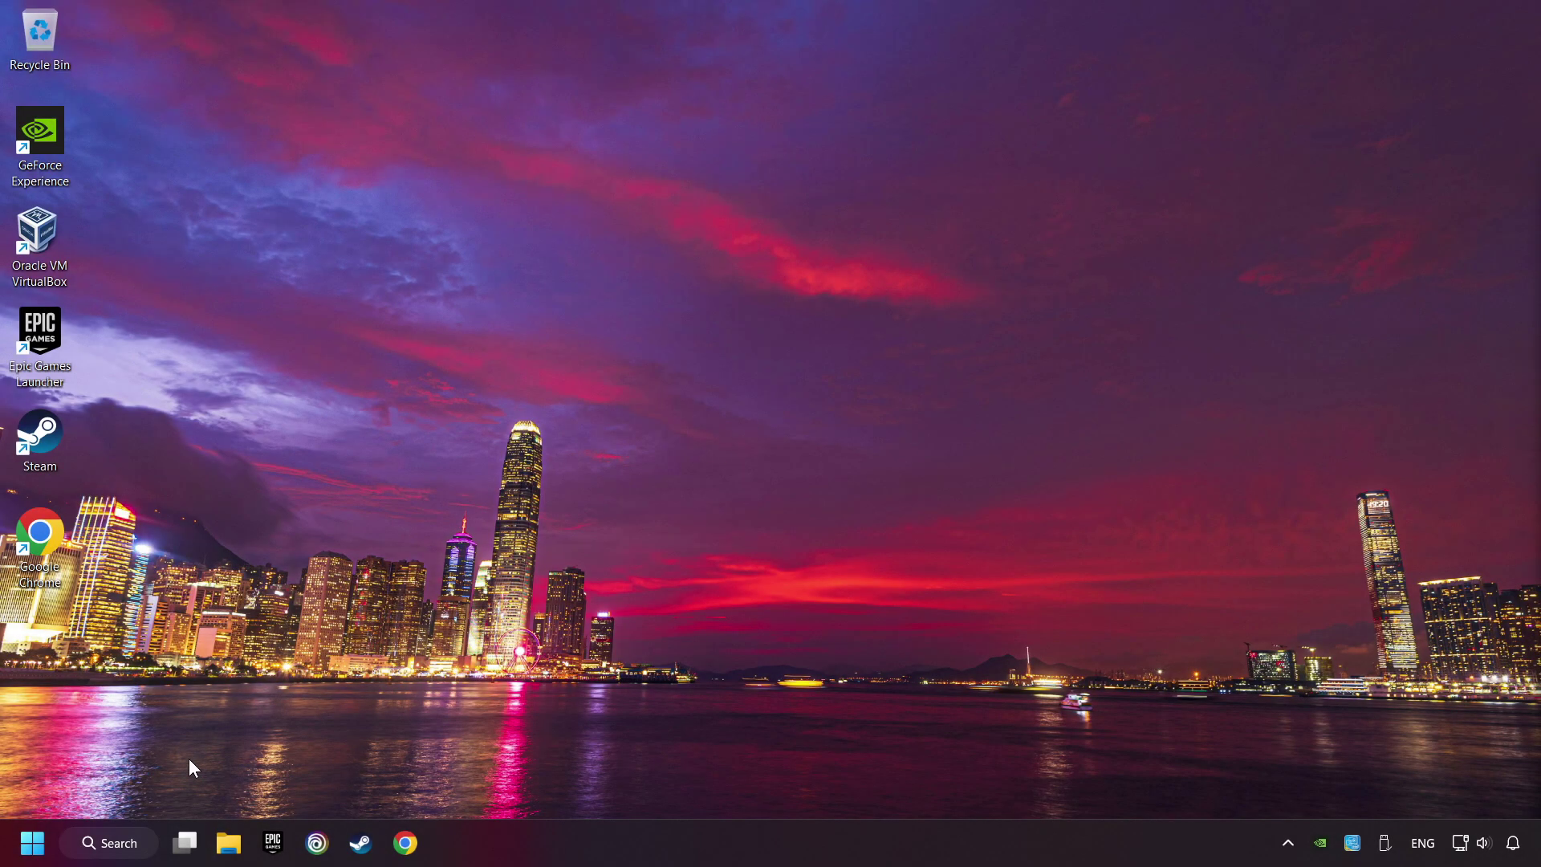
- Search for Control Panel and go to Network and Internet > Network and Sharing Center
left_click(121, 843)
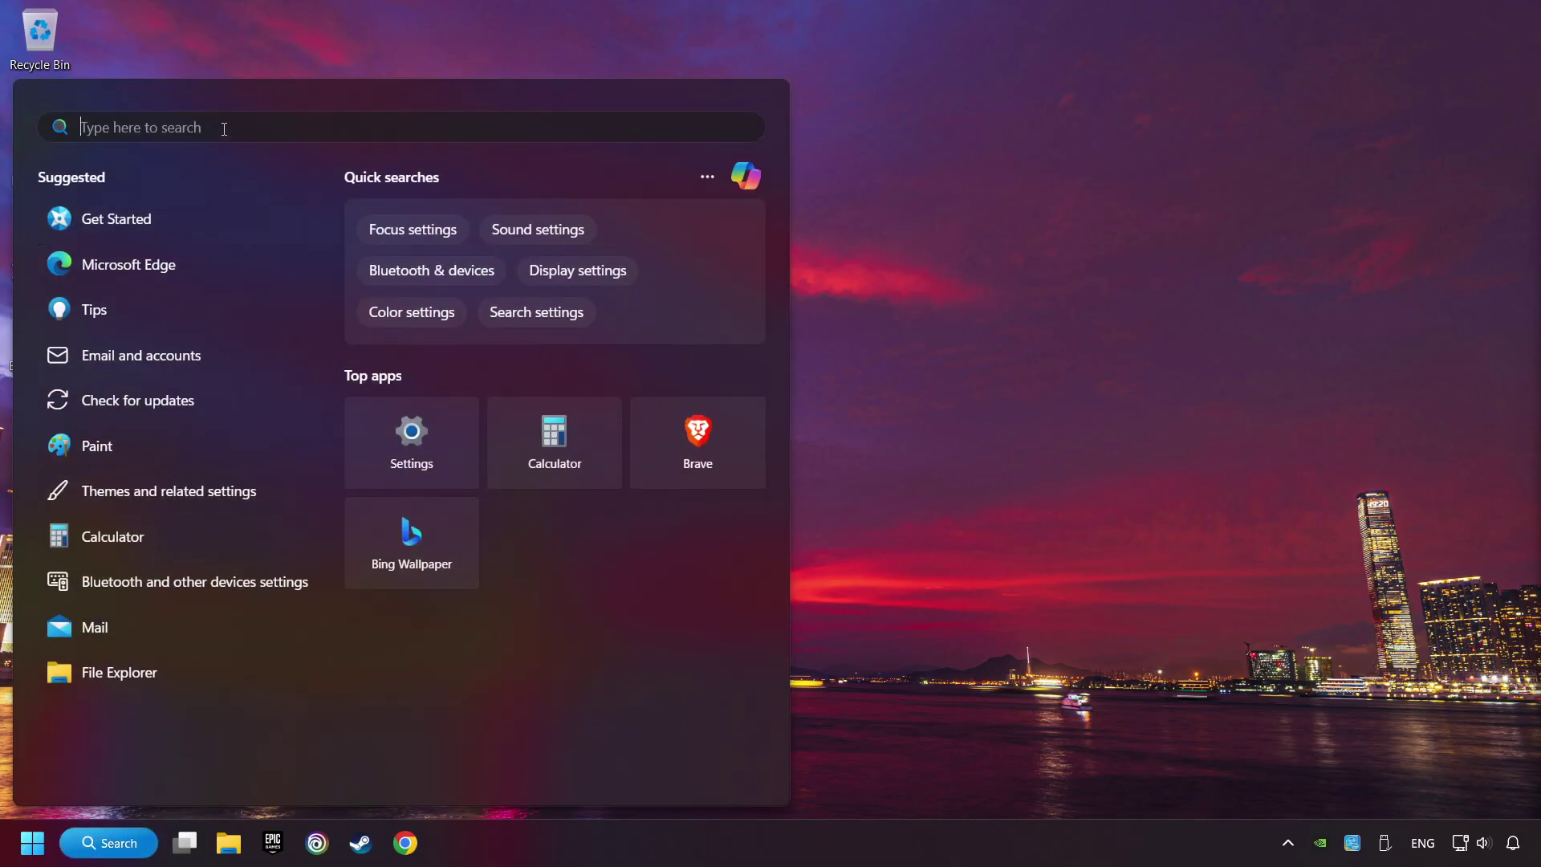
type("control panel")
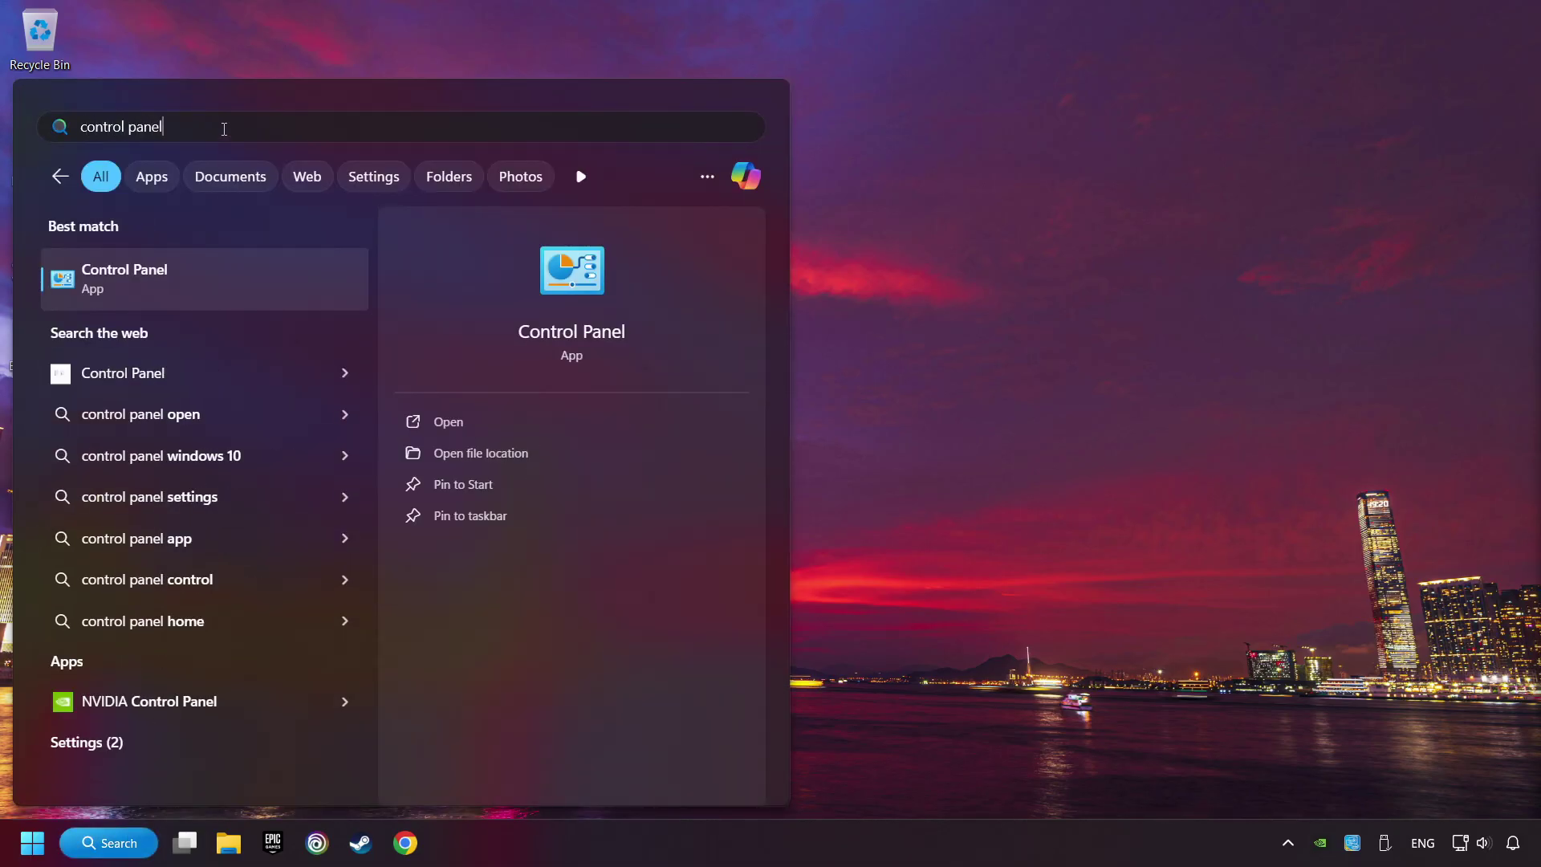
left_click(280, 283)
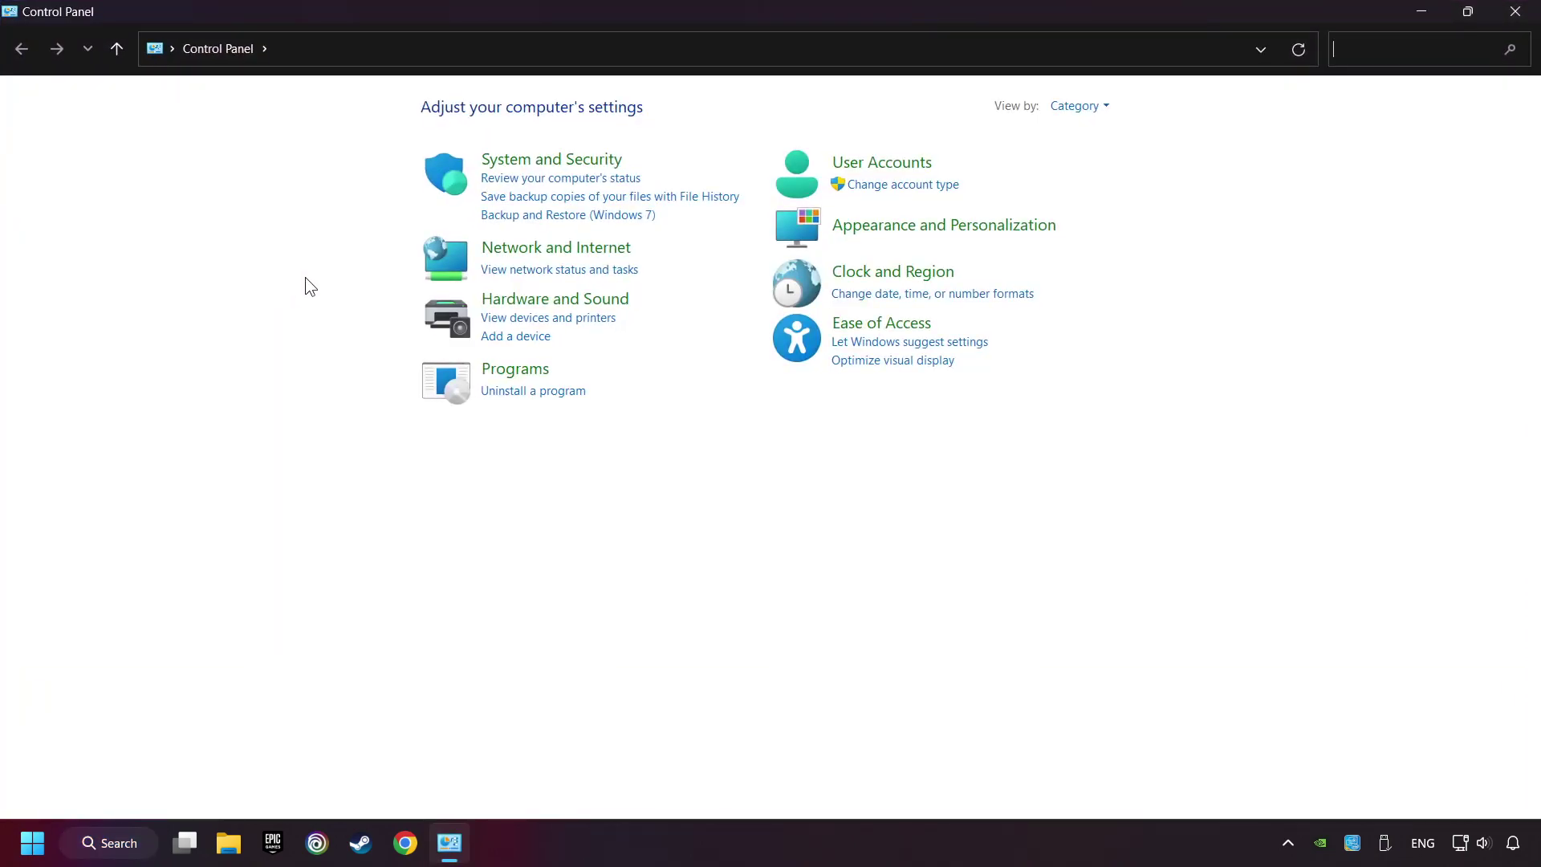
left_click(582, 253)
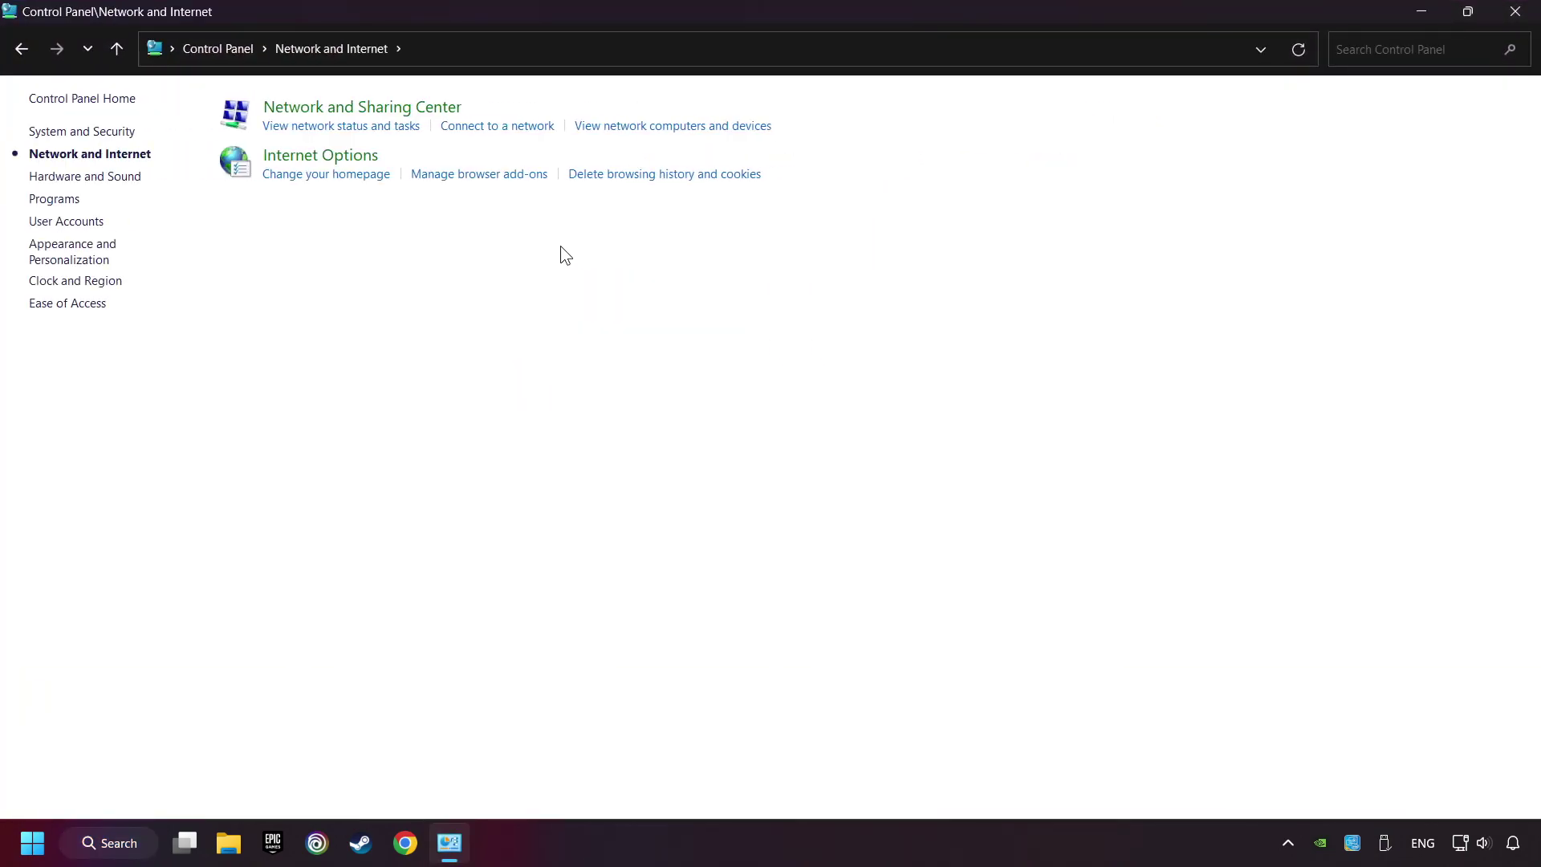
left_click(397, 109)
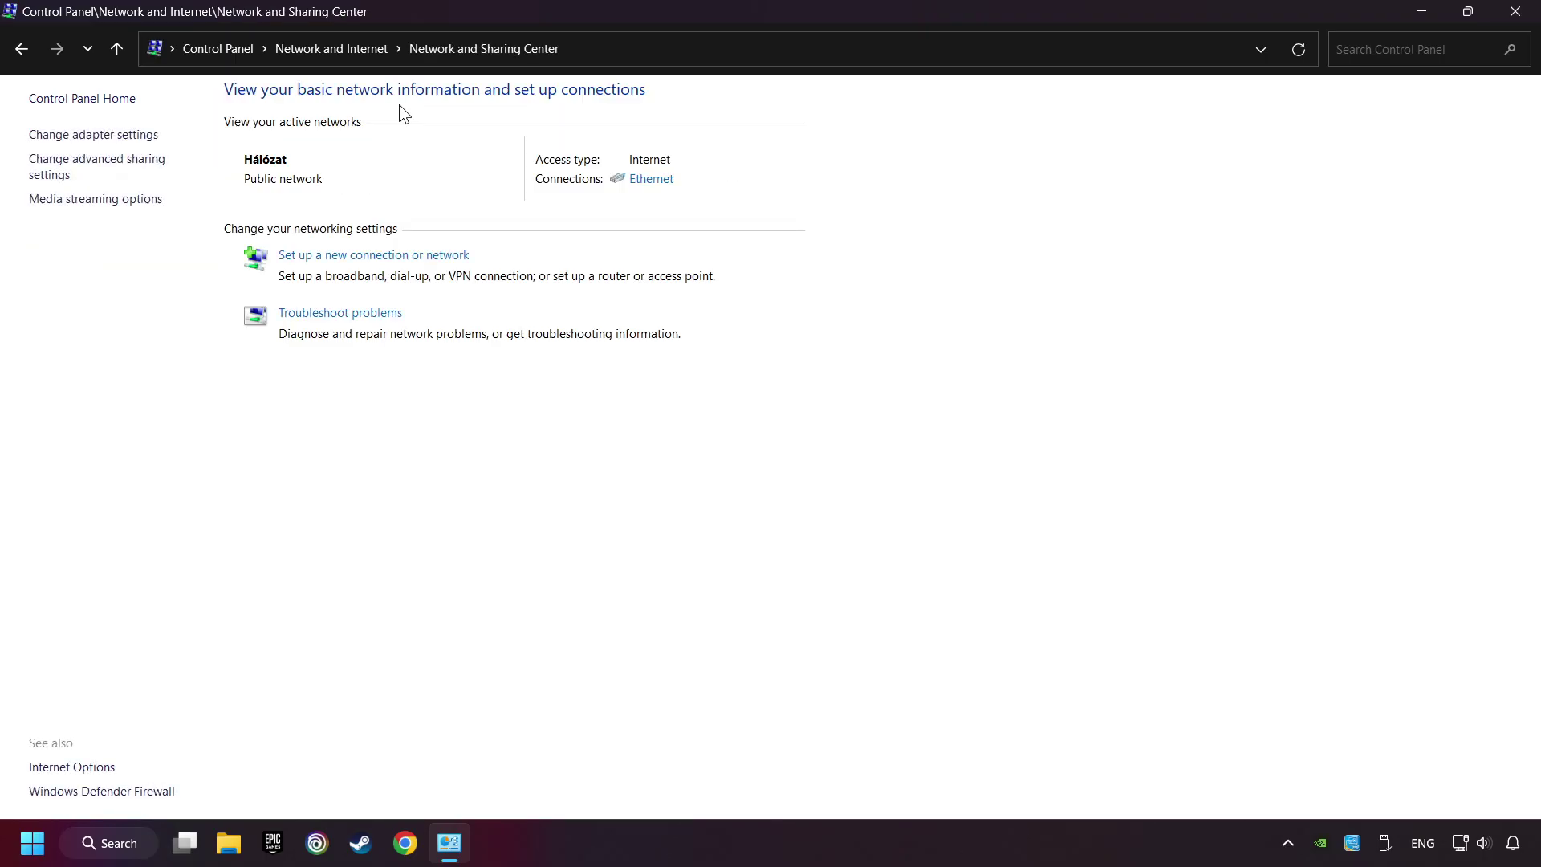
- Open the Internet Protocol Version 4 (TCP/IPv4) properties of the Ethernet adapter
left_click(148, 137)
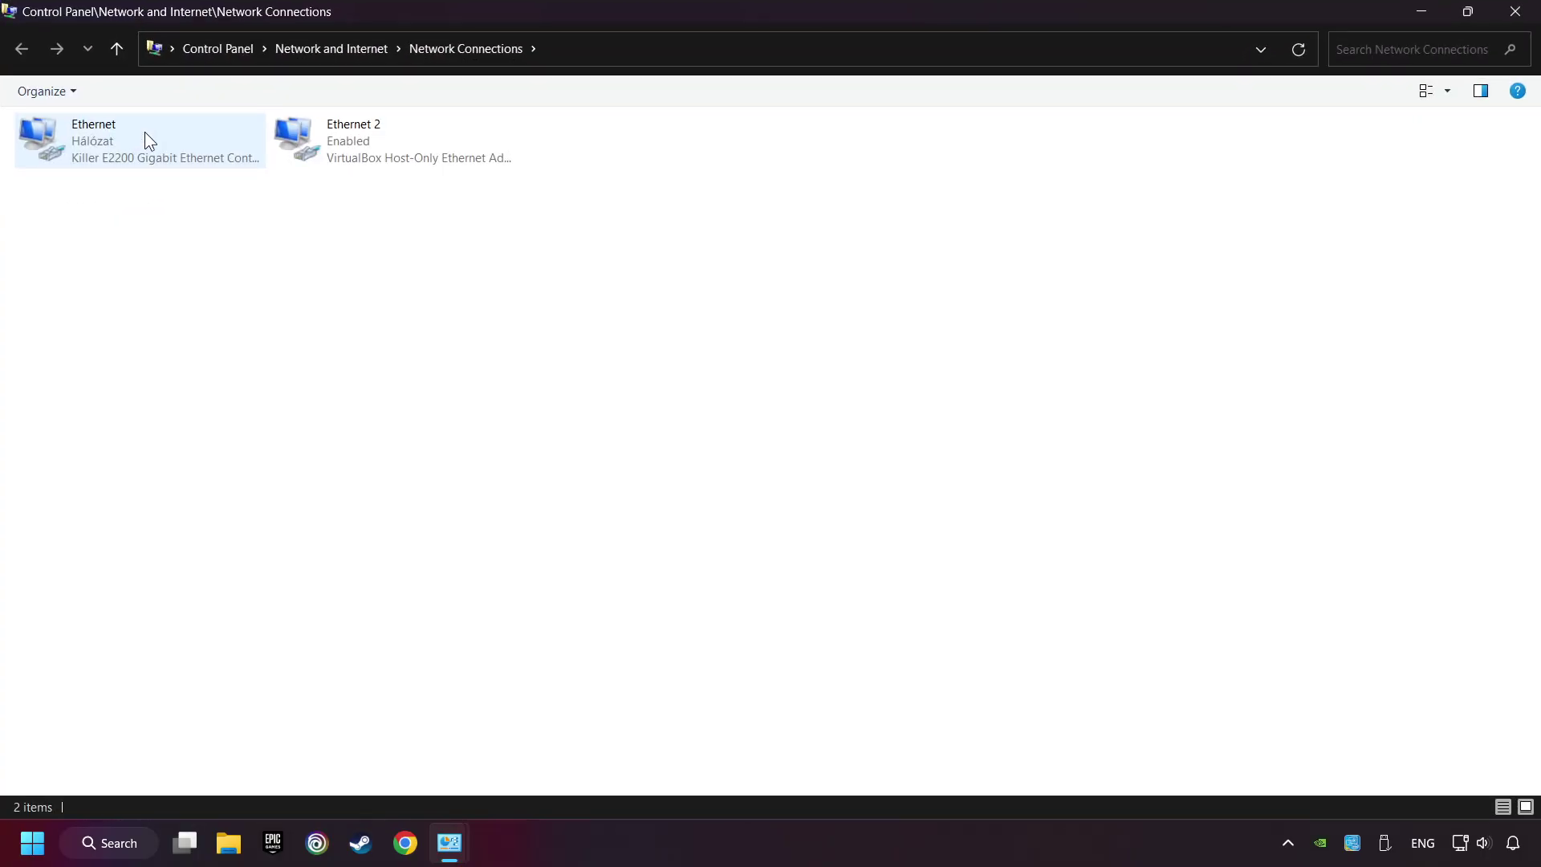
left_click(180, 134)
right_click(181, 134)
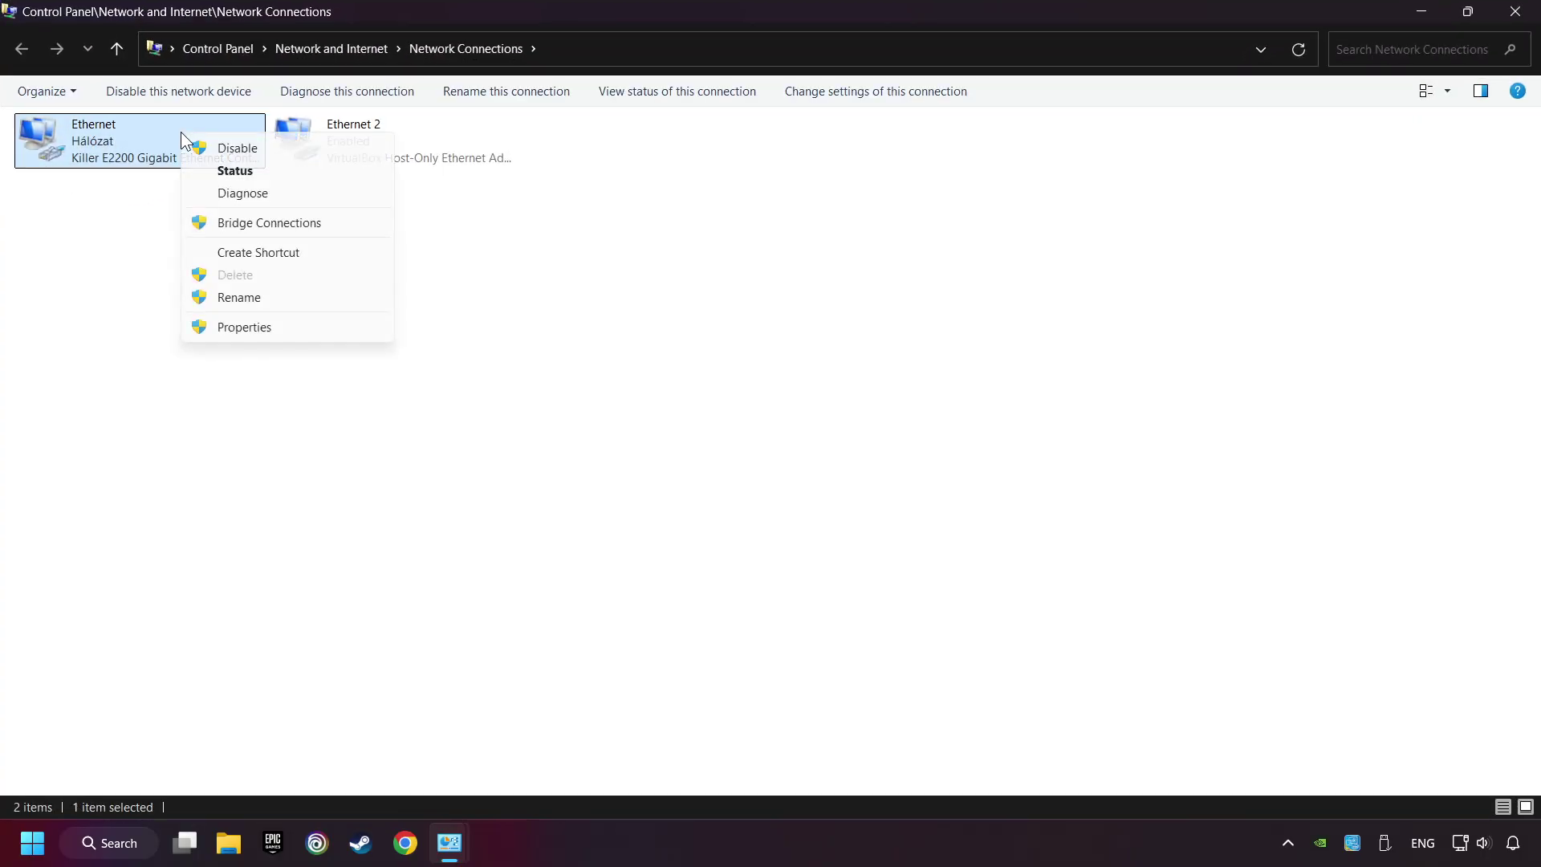
left_click(278, 326)
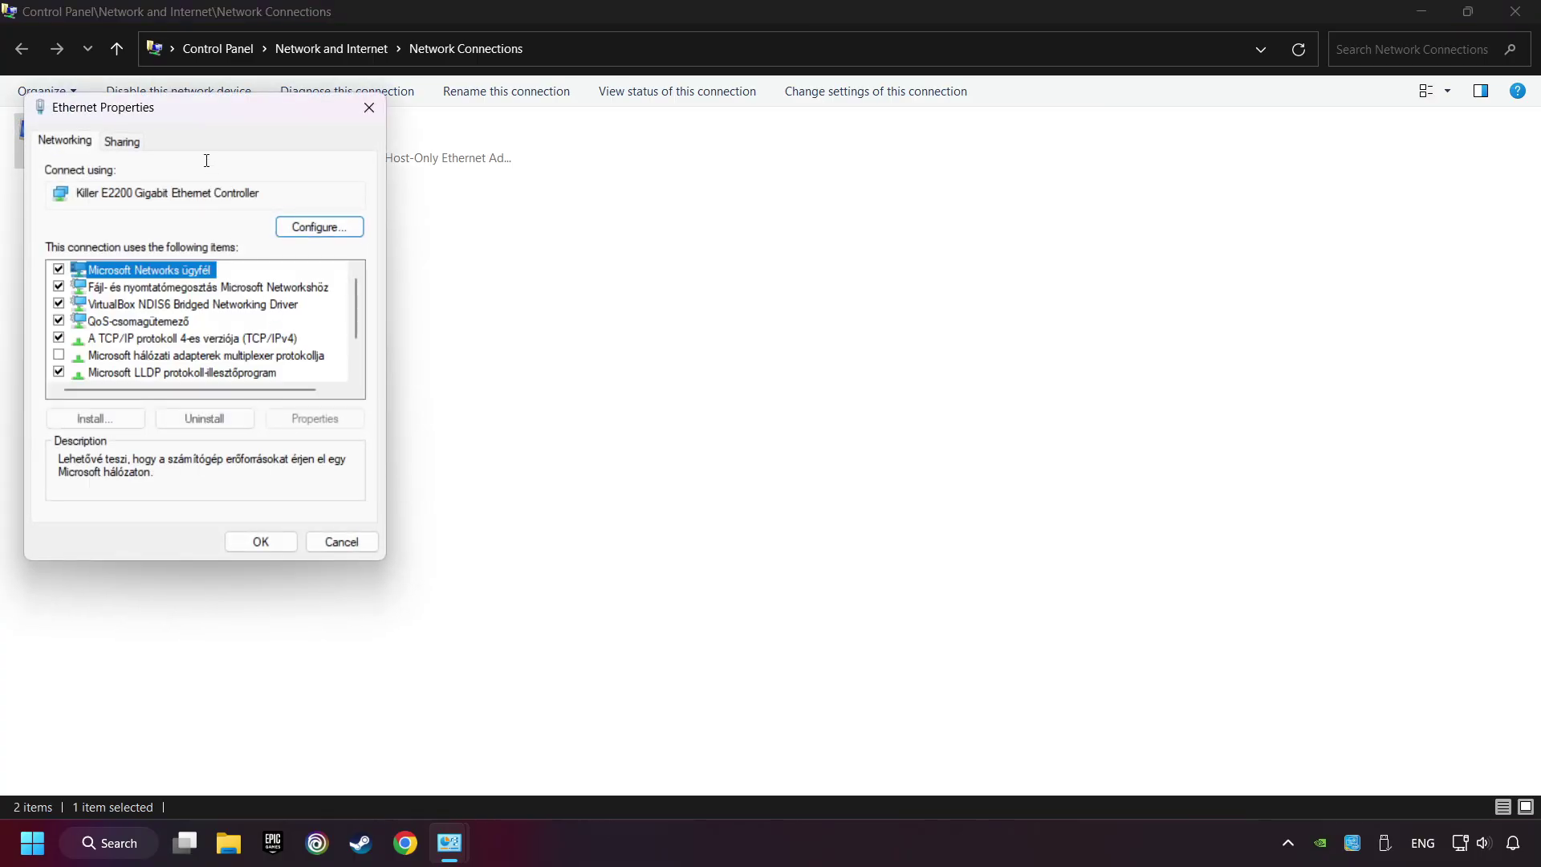
left_click_drag(165, 106, 650, 186)
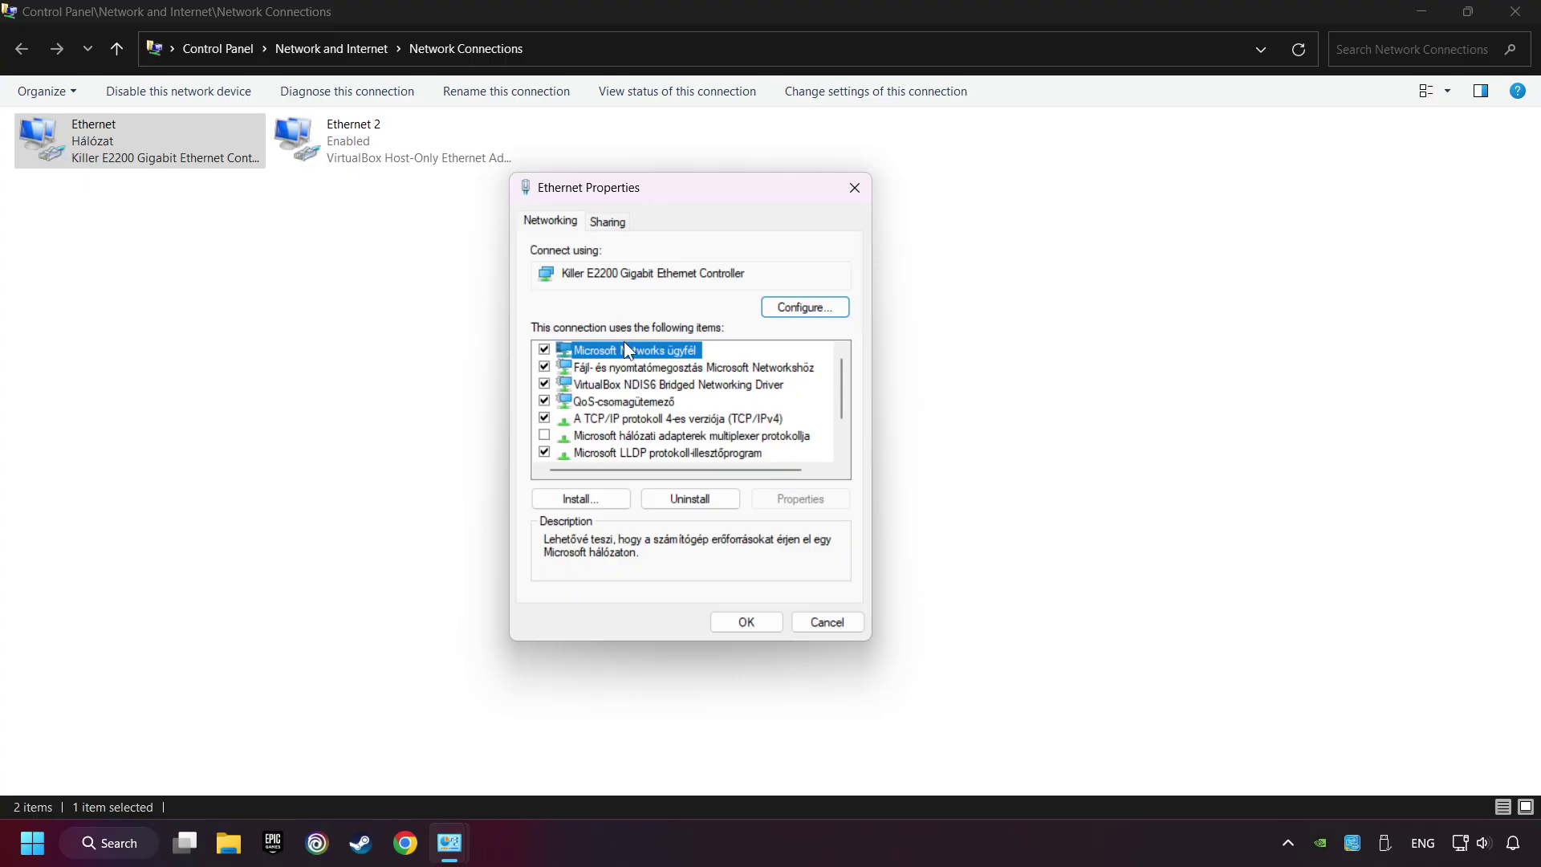
left_click(609, 414)
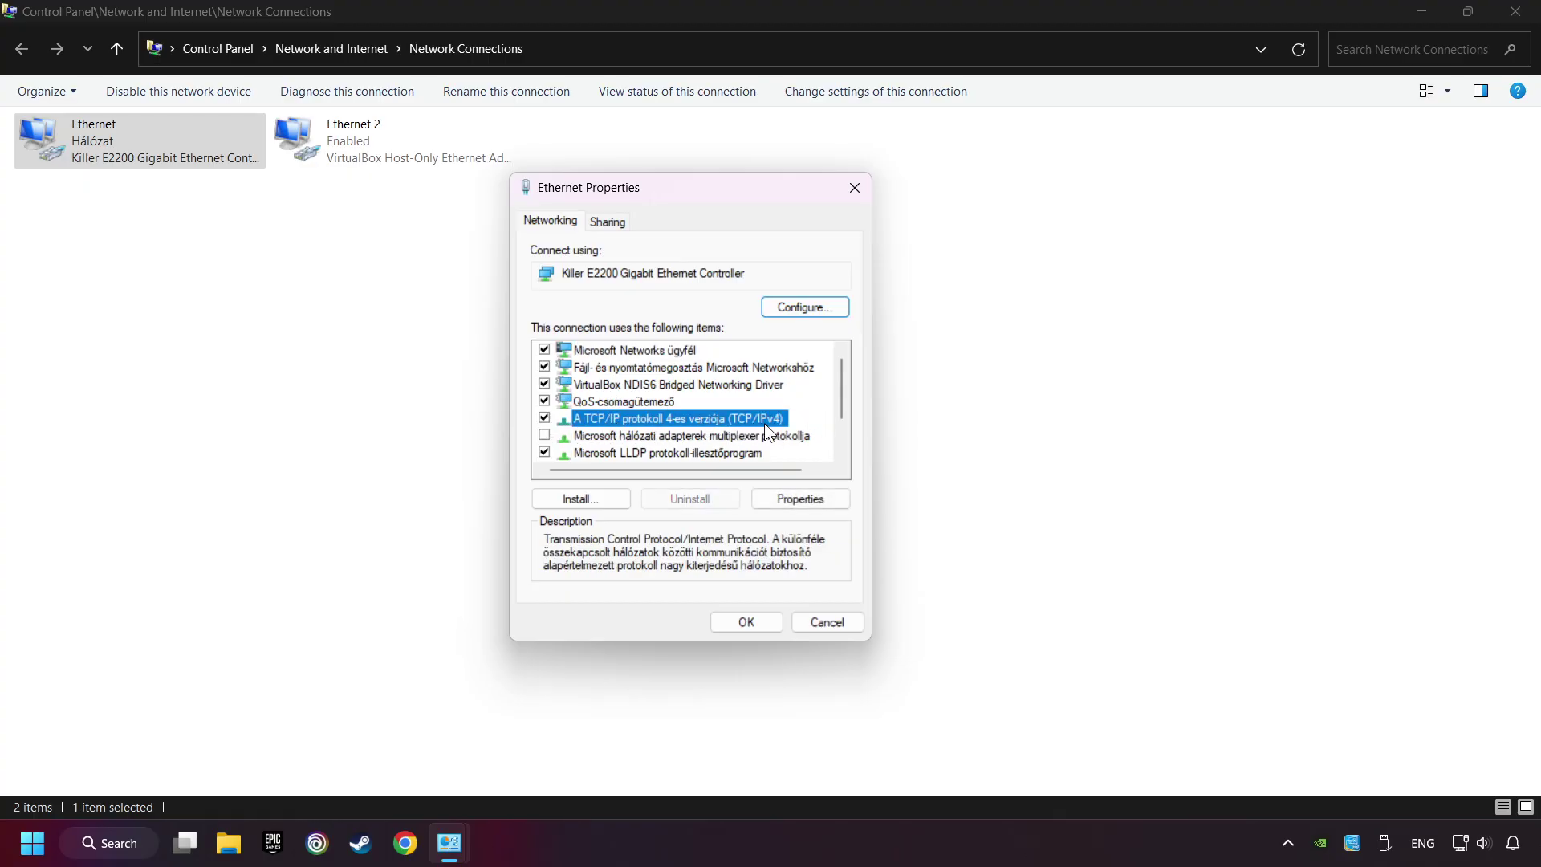
left_click(818, 503)
left_click_drag(734, 267, 695, 195)
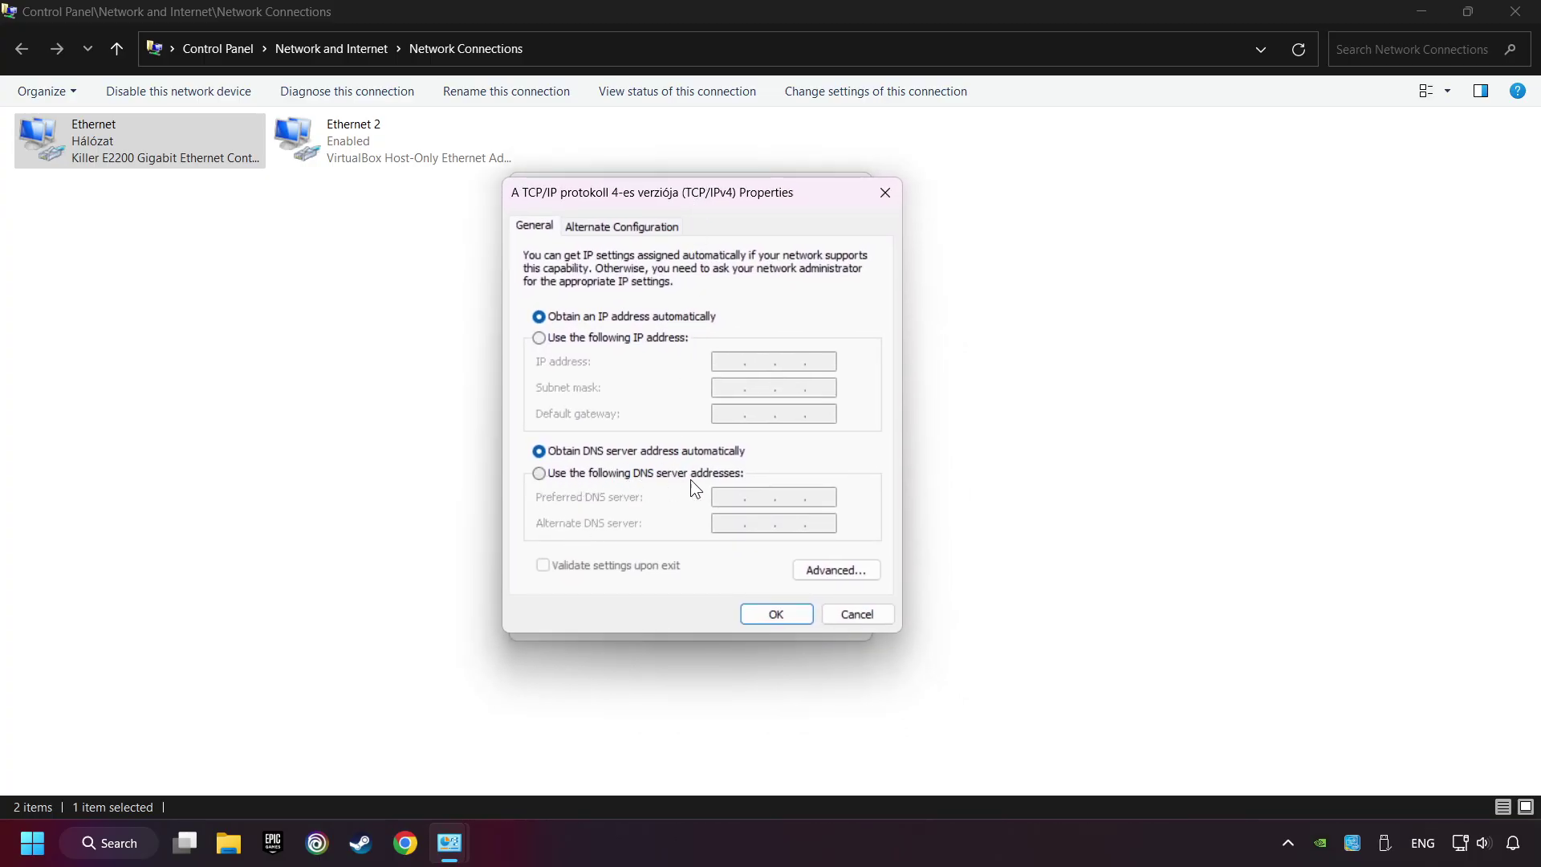
- Set preferred DNS 8.8.8.8 and alternate DNS 8.8.4.4, apply, and close the network windows
left_click(540, 474)
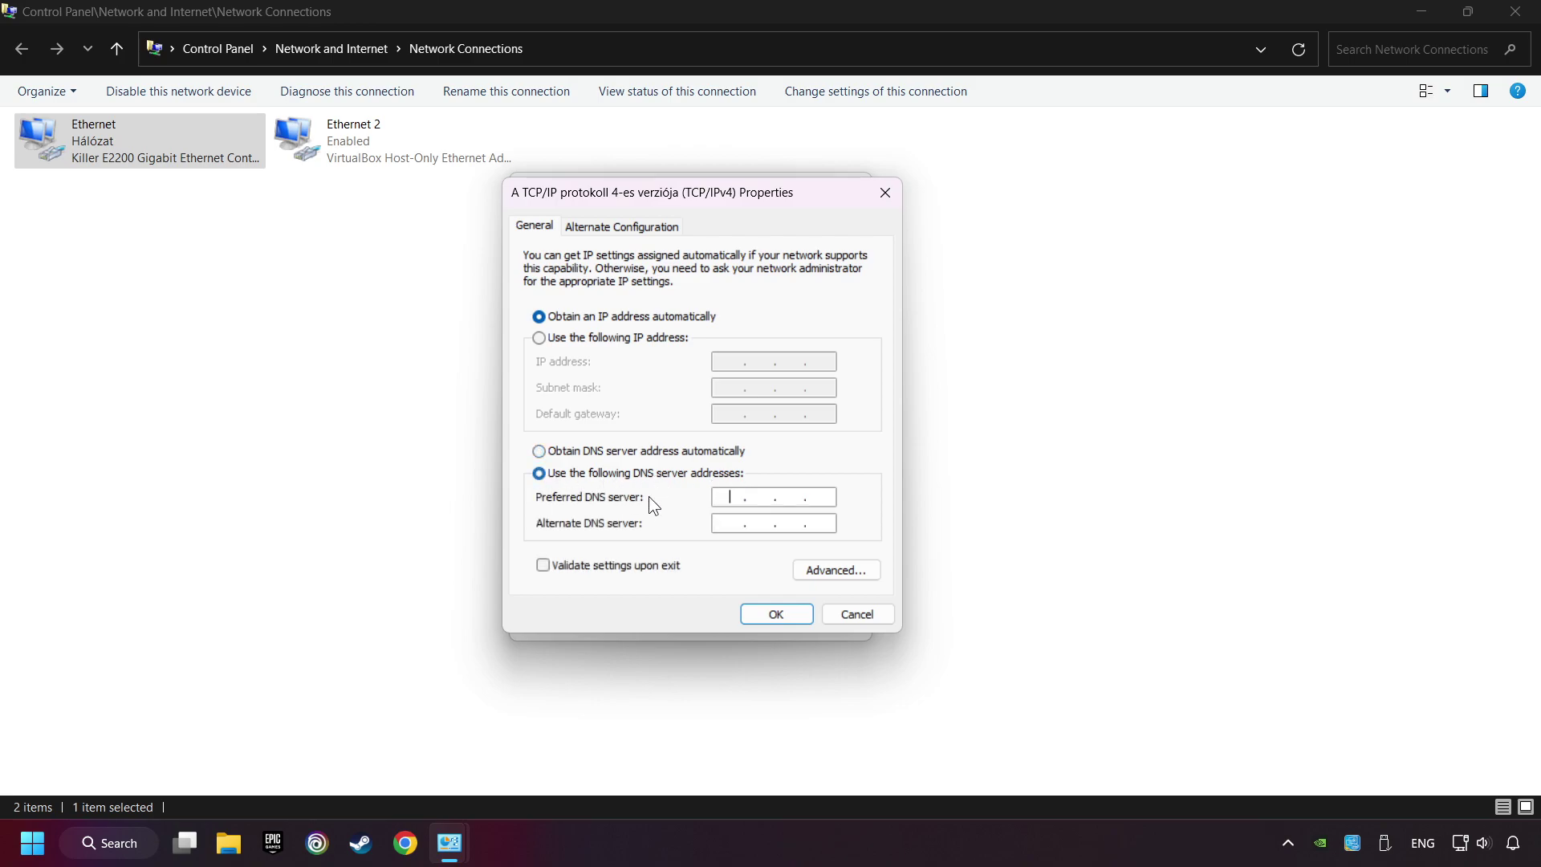
left_click(728, 496)
type("8.8.8.8")
left_click(728, 525)
type("8.8.4.4")
left_click(777, 615)
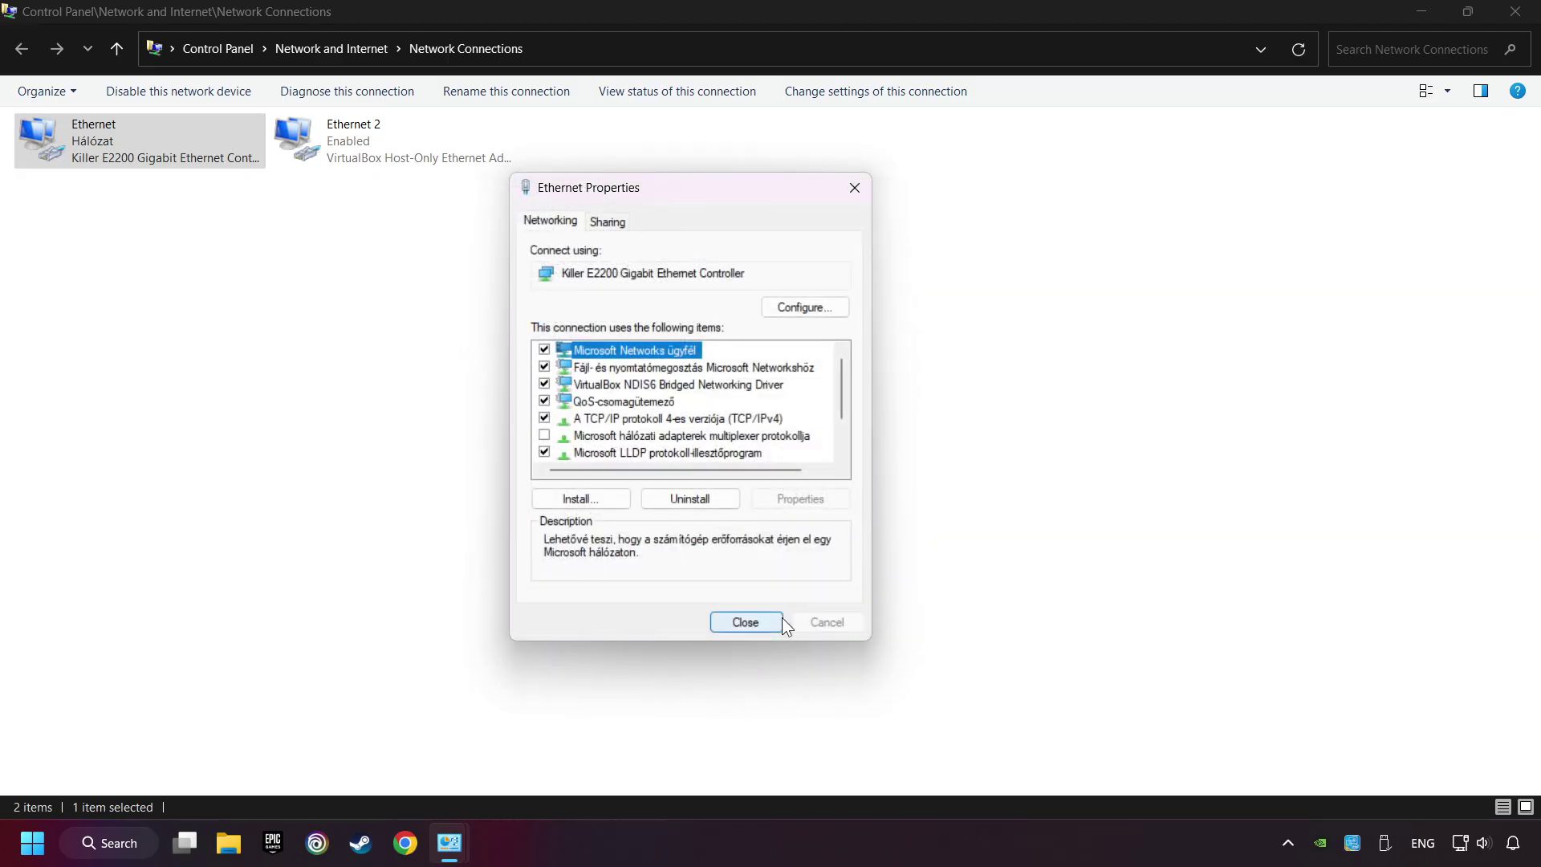
left_click(743, 624)
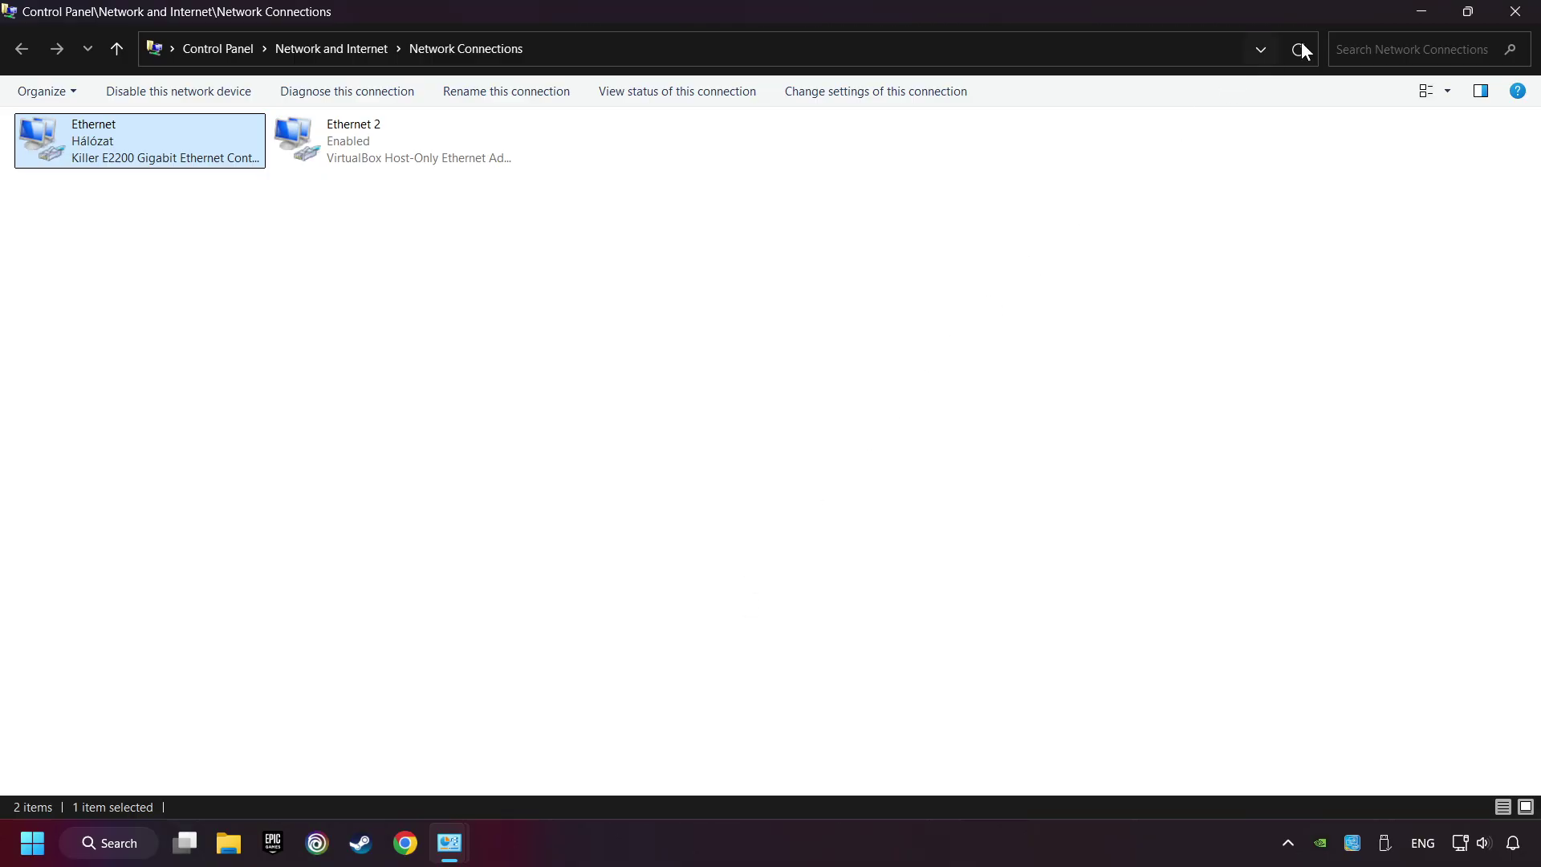
left_click(1520, 10)
left_click(1522, 12)
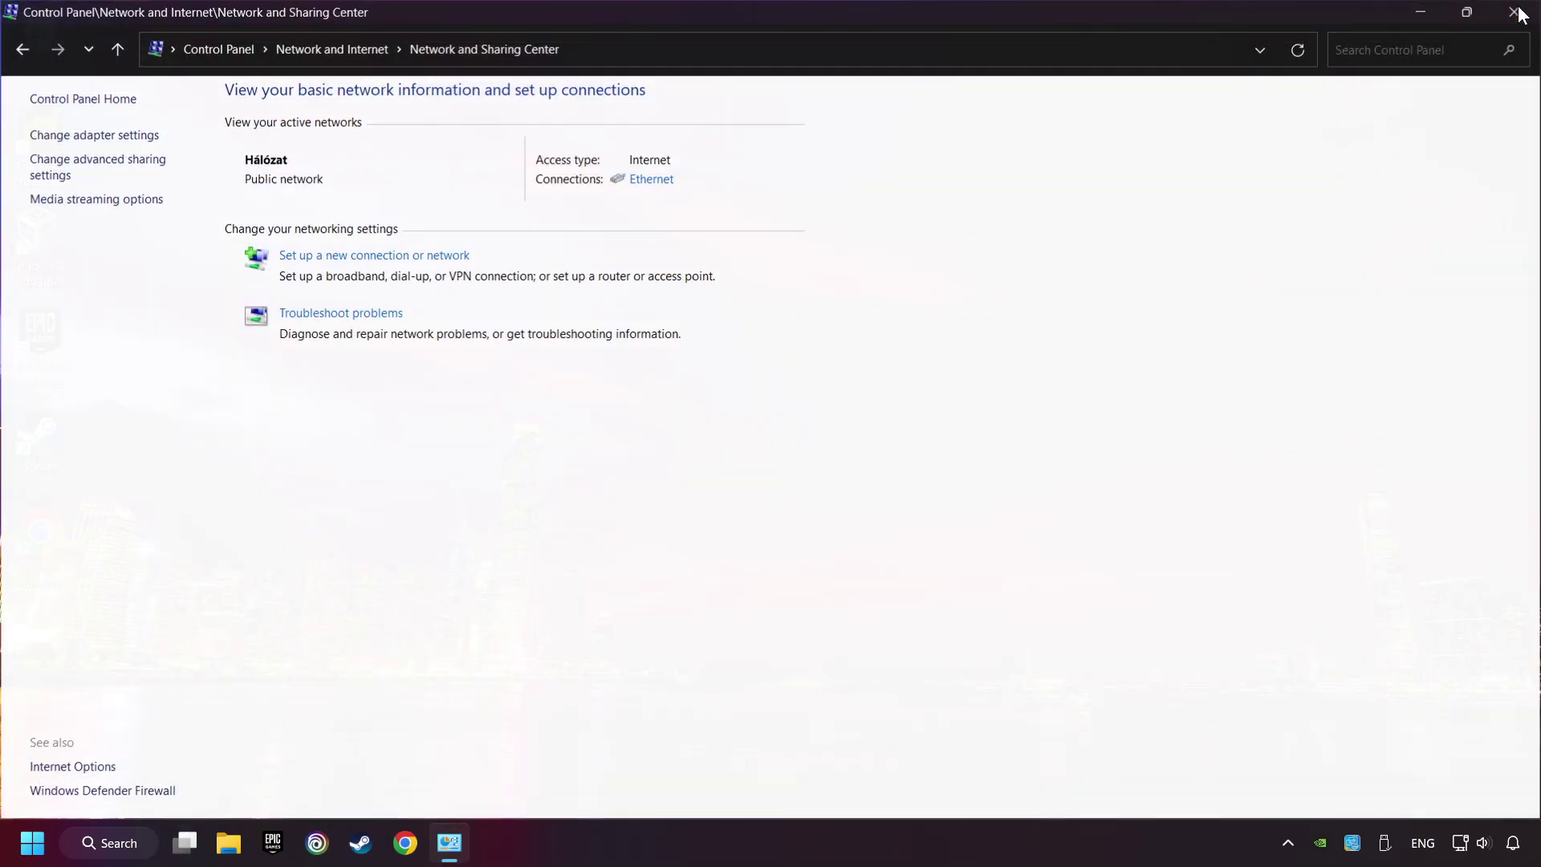